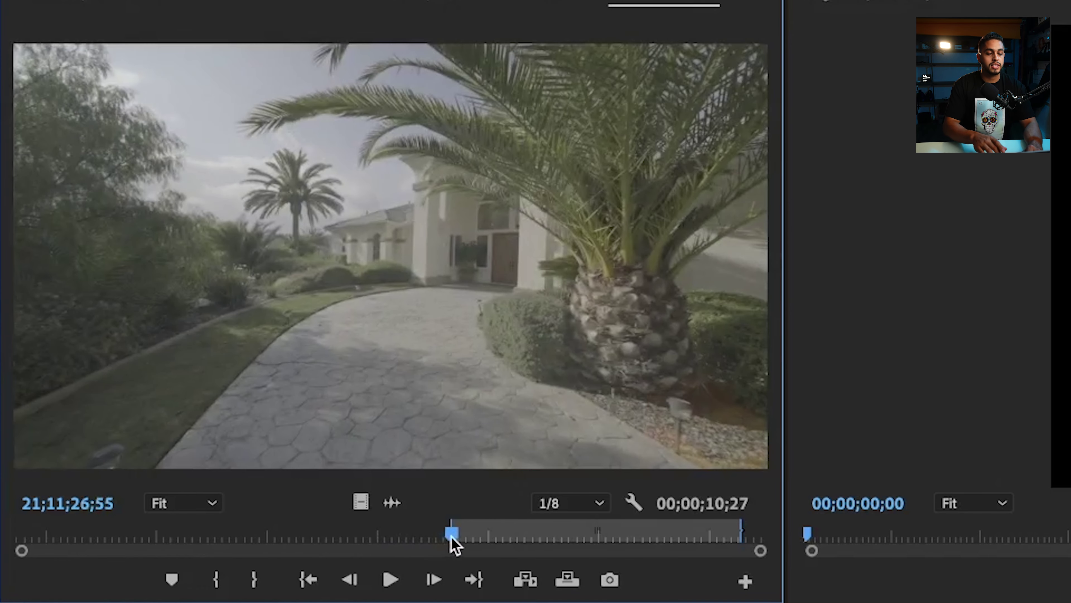
# Preview In.MP4 from its In point and place its marked section at the start of the Speed Ramp sequence on V1
pyautogui.press('space')
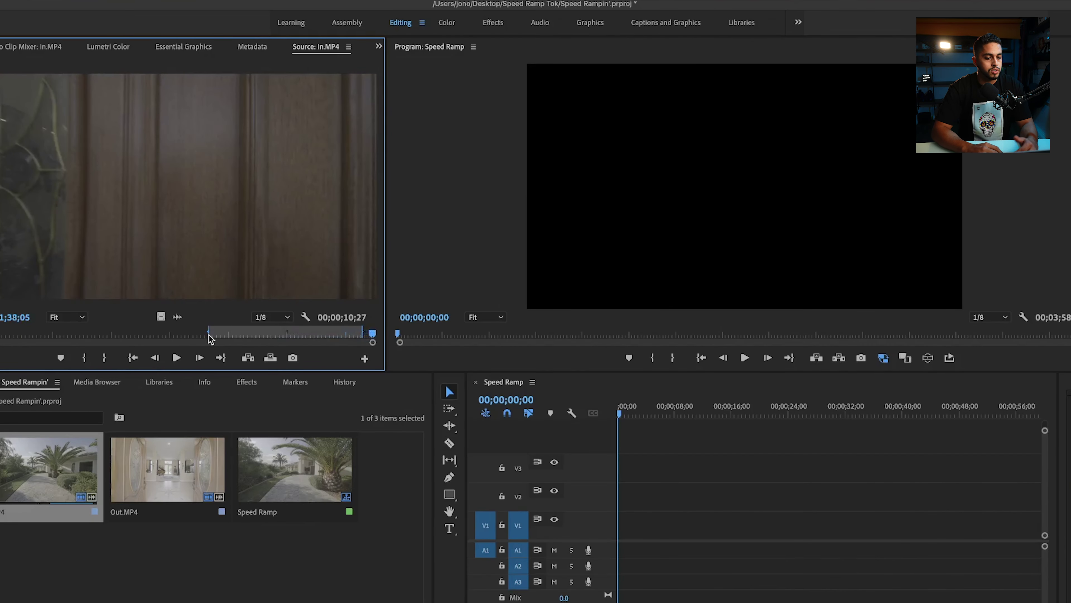
pyautogui.moveTo(50, 469); pyautogui.dragTo(633, 528)
pyautogui.click(202, 554)
# Open Out.MP4 in the source monitor, preview it from its In point, and place only its video directly after In.MP4 on V1
pyautogui.doubleClick(142, 482)
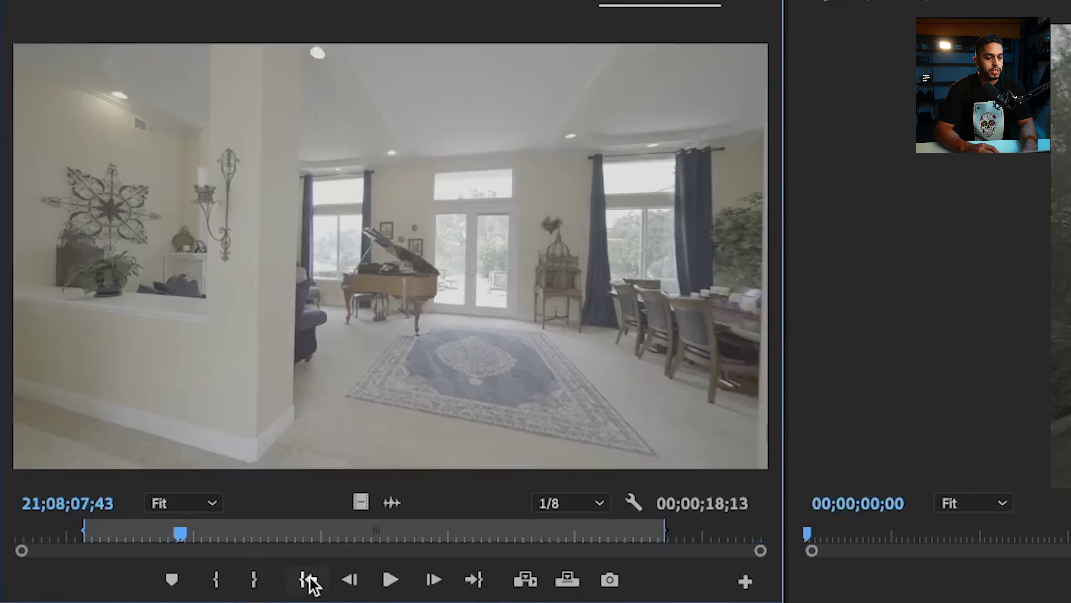
pyautogui.click(203, 446)
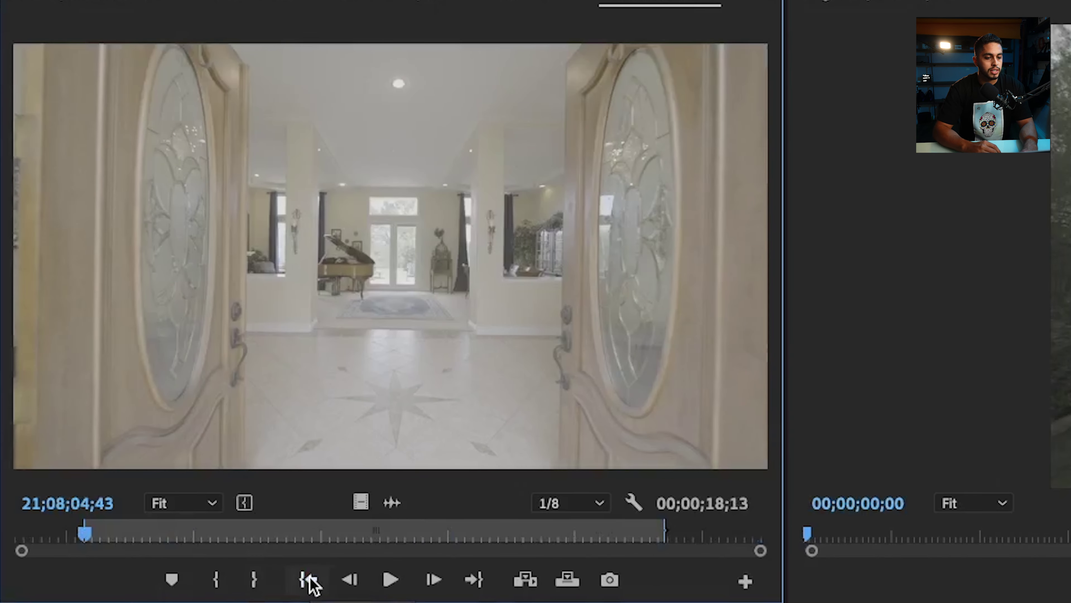
pyautogui.press('space')
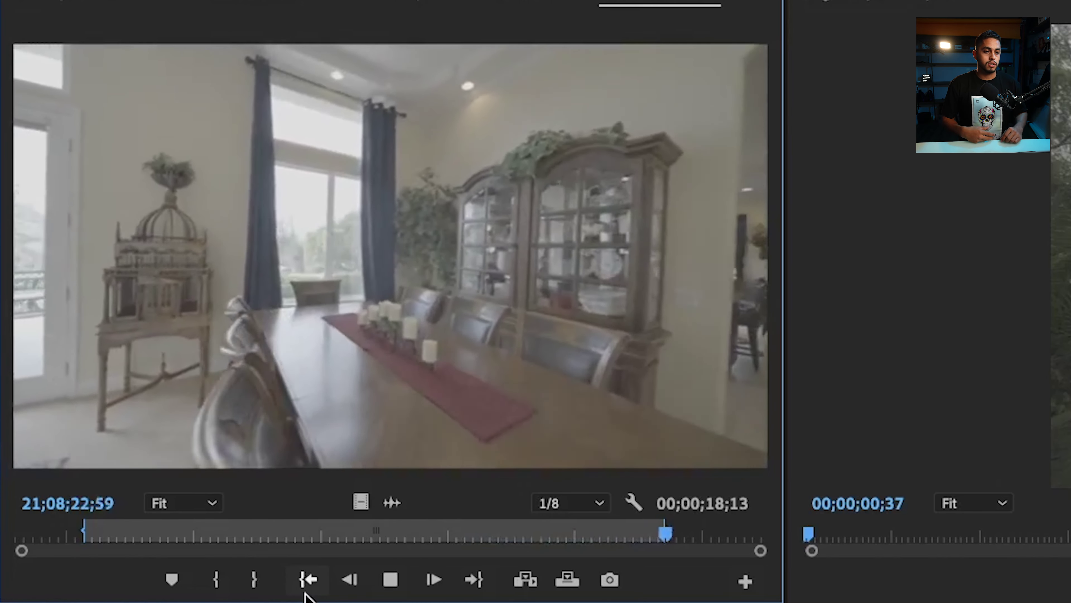
pyautogui.press('space')
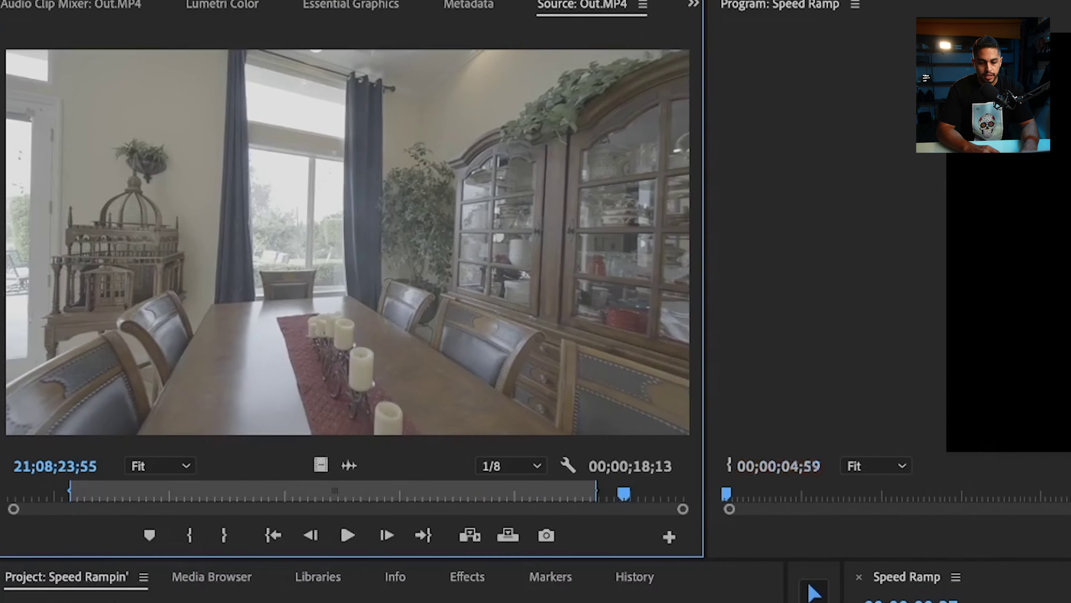
pyautogui.moveTo(321, 465); pyautogui.dragTo(1070, 602)
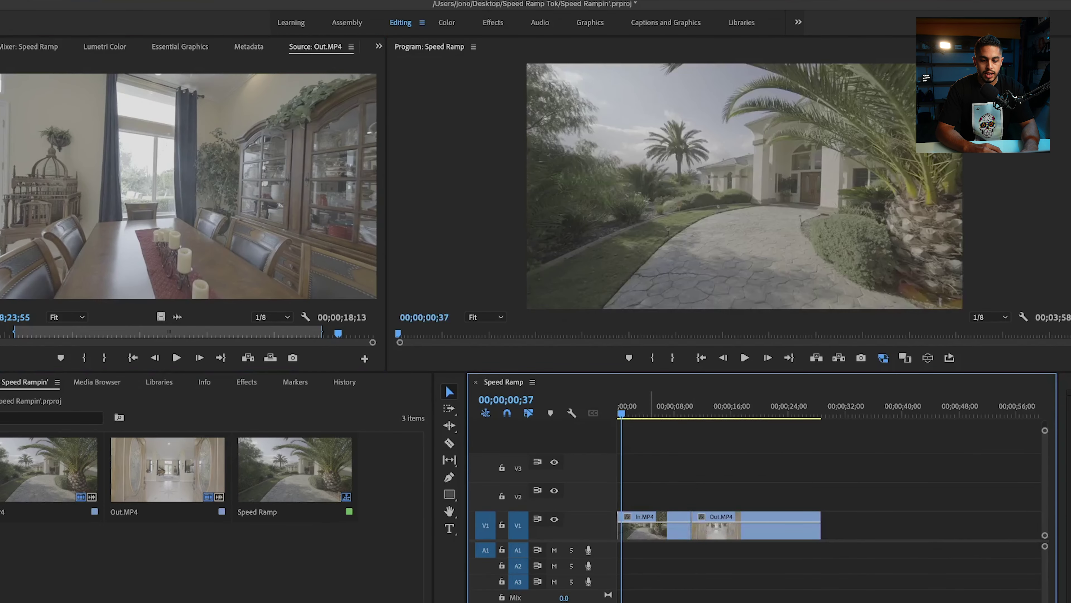
pyautogui.scroll(3, 677, 595)
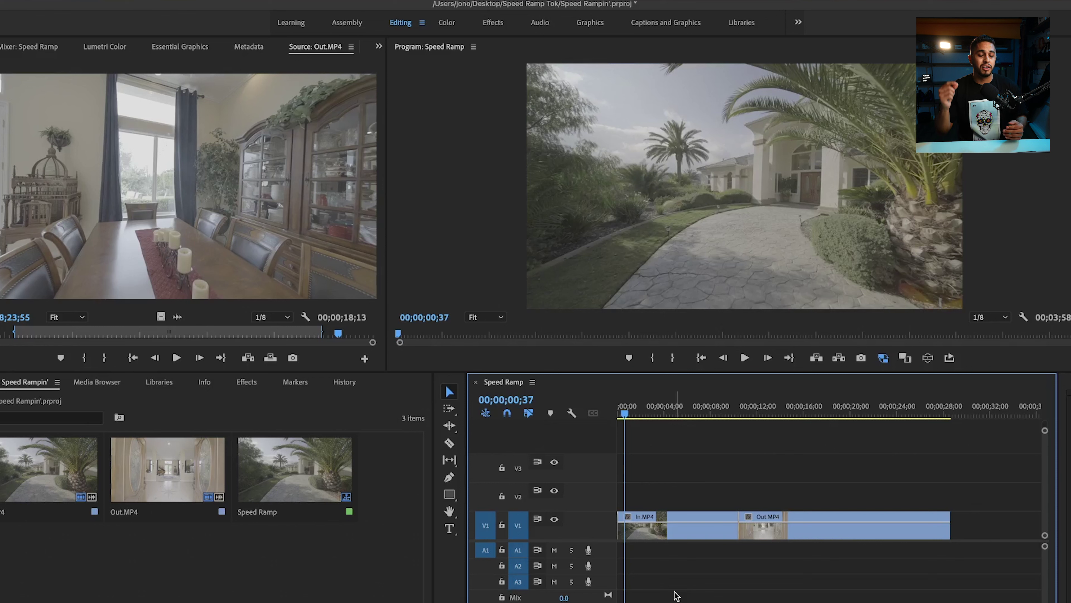
# Find the Warp Stabilizer effect by searching for "warp" and apply it to both the In.MP4 and Out.MP4 clips
pyautogui.click(246, 382)
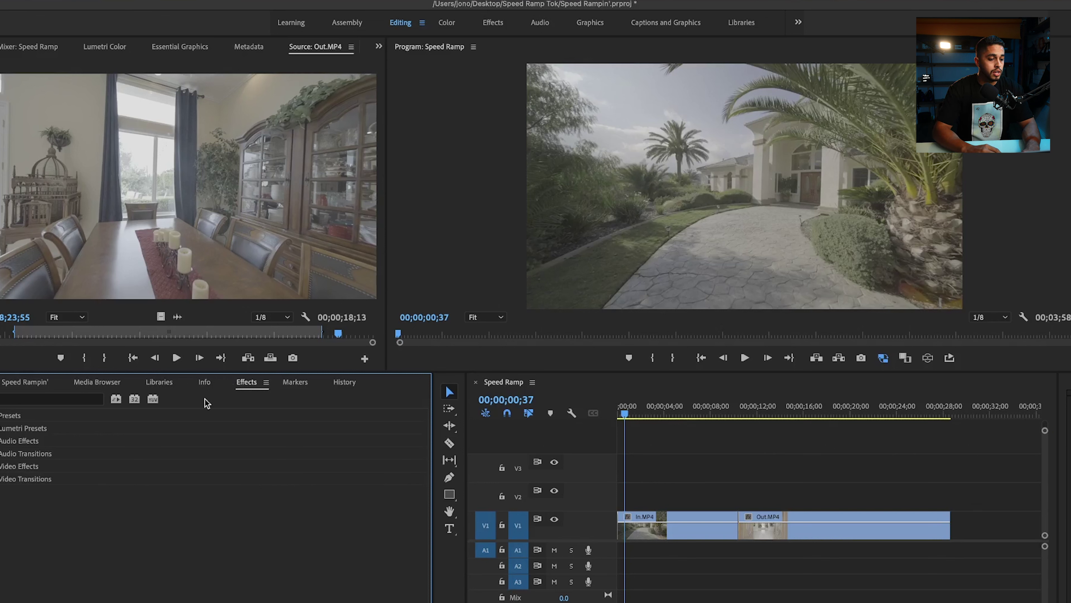
pyautogui.click(16, 400)
pyautogui.write('warp')
pyautogui.moveTo(667, 474); pyautogui.dragTo(785, 555)
pyautogui.moveTo(51, 496); pyautogui.dragTo(686, 523)
pyautogui.click(678, 586)
pyautogui.click(725, 531)
pyautogui.click(659, 557)
pyautogui.click(657, 532)
# Open the effect controls for the In.MP4 clip and set its Warp Stabilizer Smoothness to 11%
pyautogui.click(379, 46)
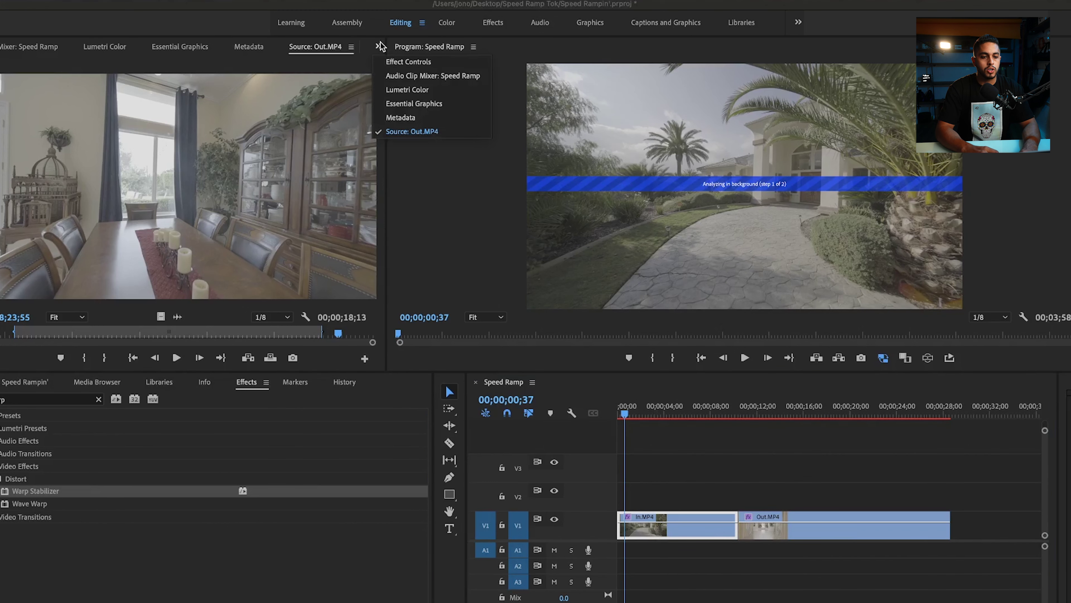
pyautogui.click(398, 67)
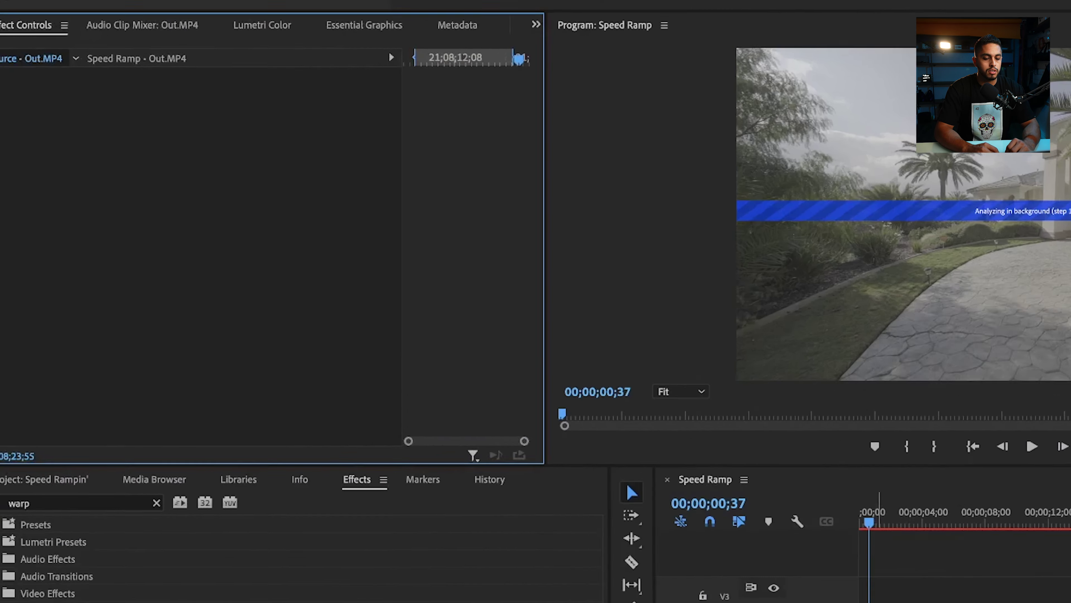
pyautogui.click(633, 528)
pyautogui.scroll(-2, 81, 295)
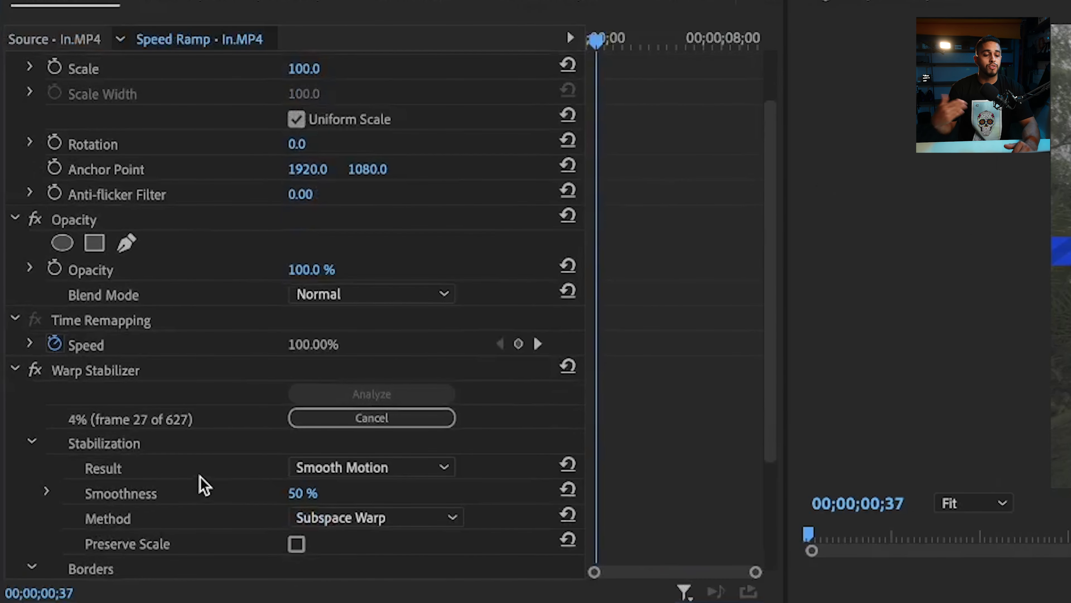
pyautogui.click(300, 493)
pyautogui.write('11')
pyautogui.press('Return')
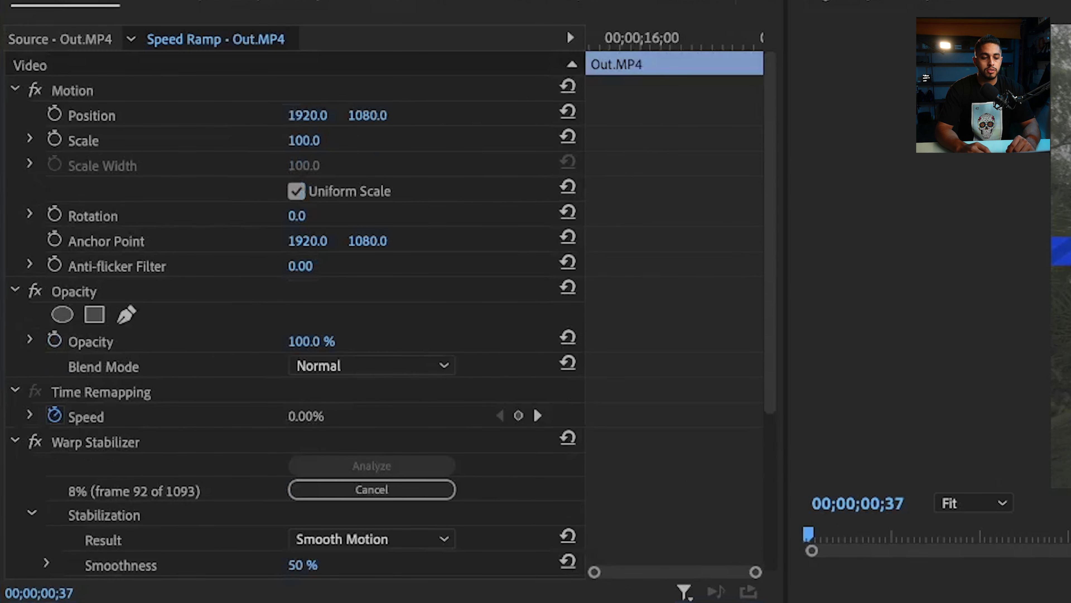
# Set the Warp Stabilizer Smoothness of the Out.MP4 clip to 11% and deselect the clip
pyautogui.click(303, 565)
pyautogui.write('11')
pyautogui.press('Return')
pyautogui.click(715, 550)
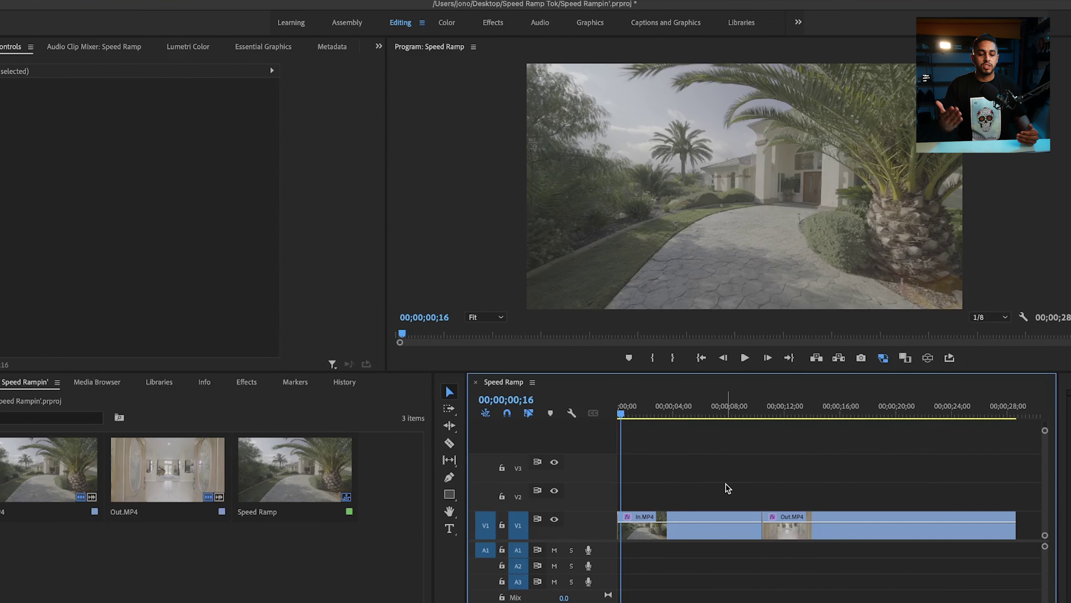
# Show the Time Remapping Speed line on the In.MP4 clip and try to raise the clip's speed
pyautogui.click(658, 522)
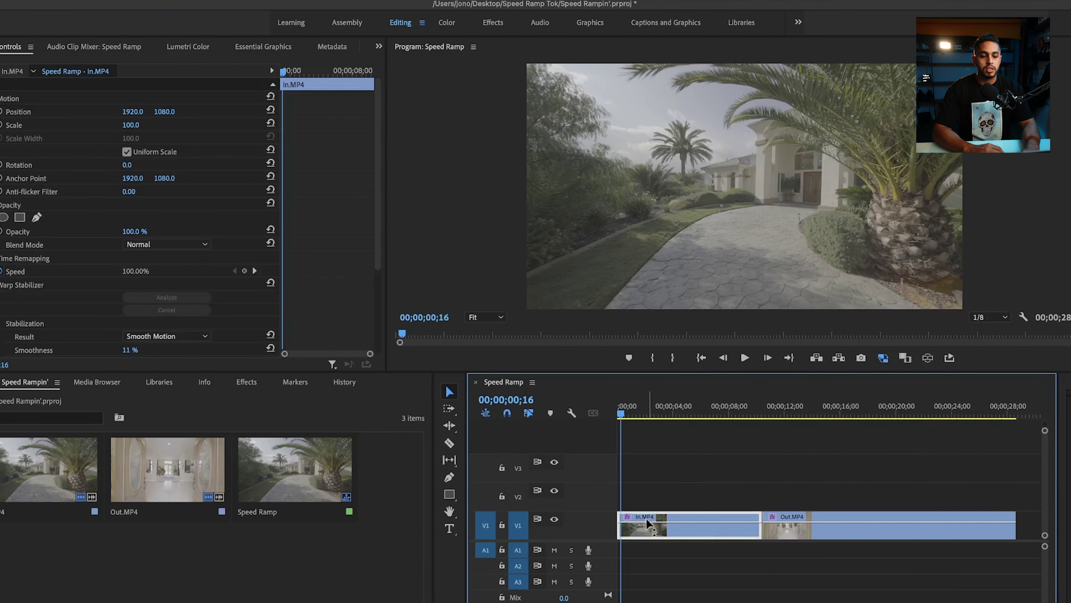
pyautogui.click(624, 517)
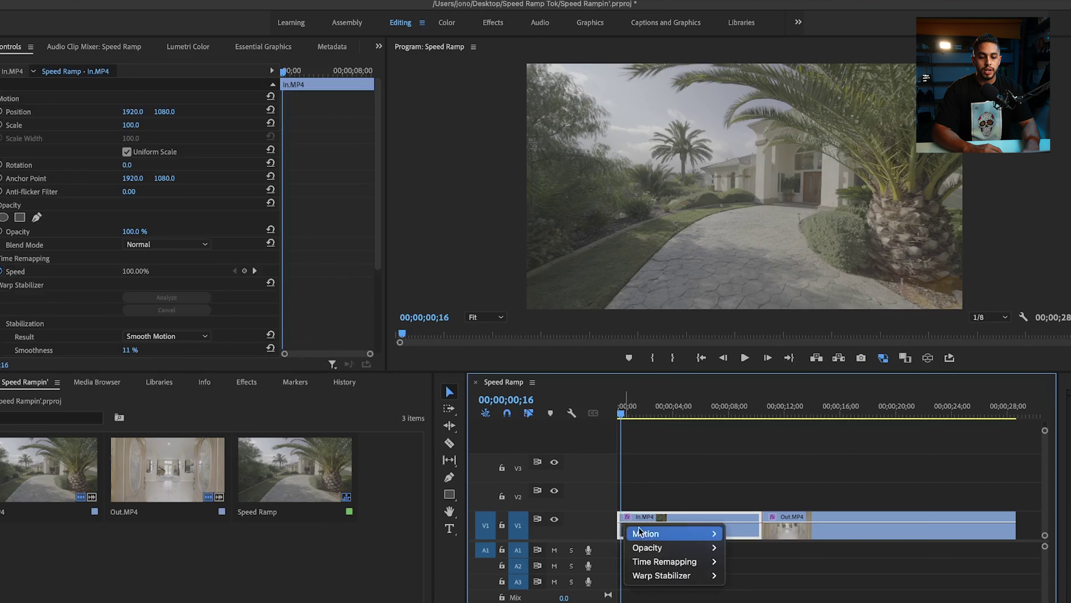
pyautogui.moveTo(692, 561)
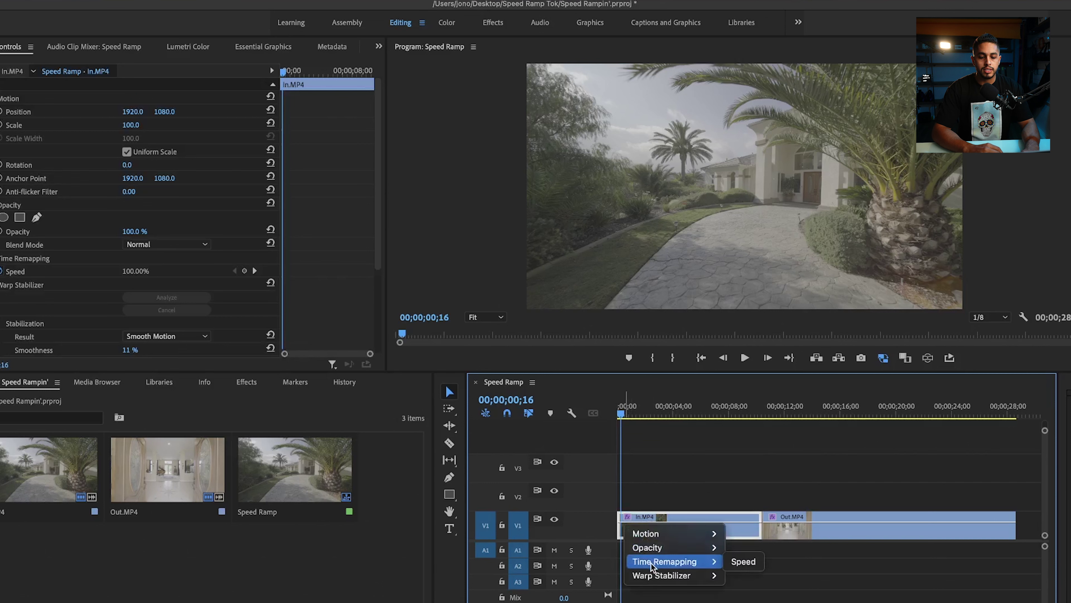
pyautogui.click(743, 562)
pyautogui.doubleClick(652, 535)
pyautogui.moveTo(652, 532); pyautogui.dragTo(653, 523)
pyautogui.click(28, 50)
pyautogui.hotkey('shift', '6')
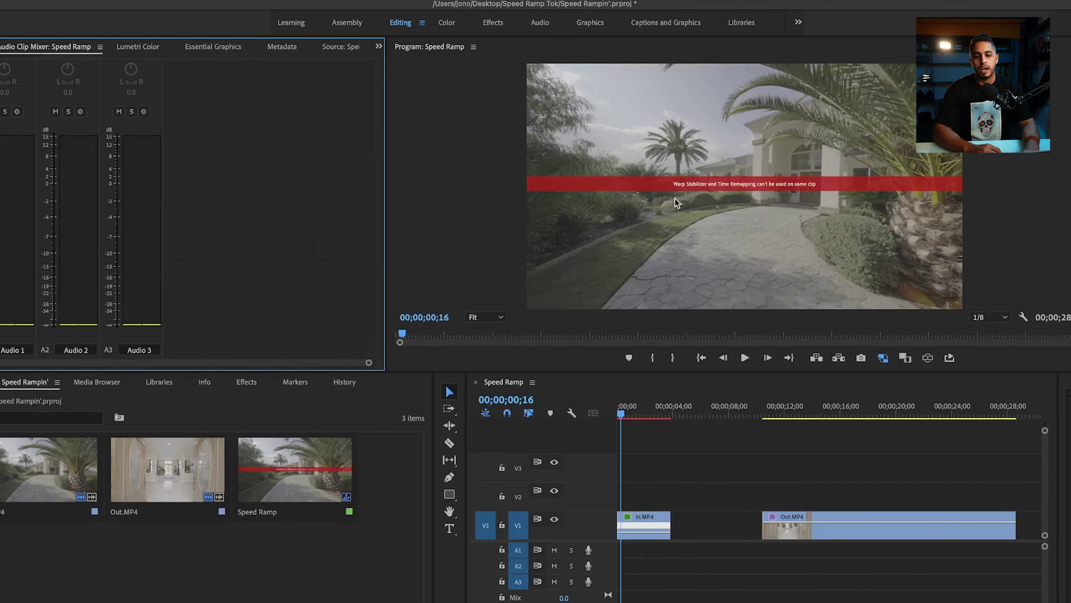
# Undo the speed increase on the In.MP4 clip and bring back the effect controls
pyautogui.click(678, 485)
pyautogui.press('super+z')
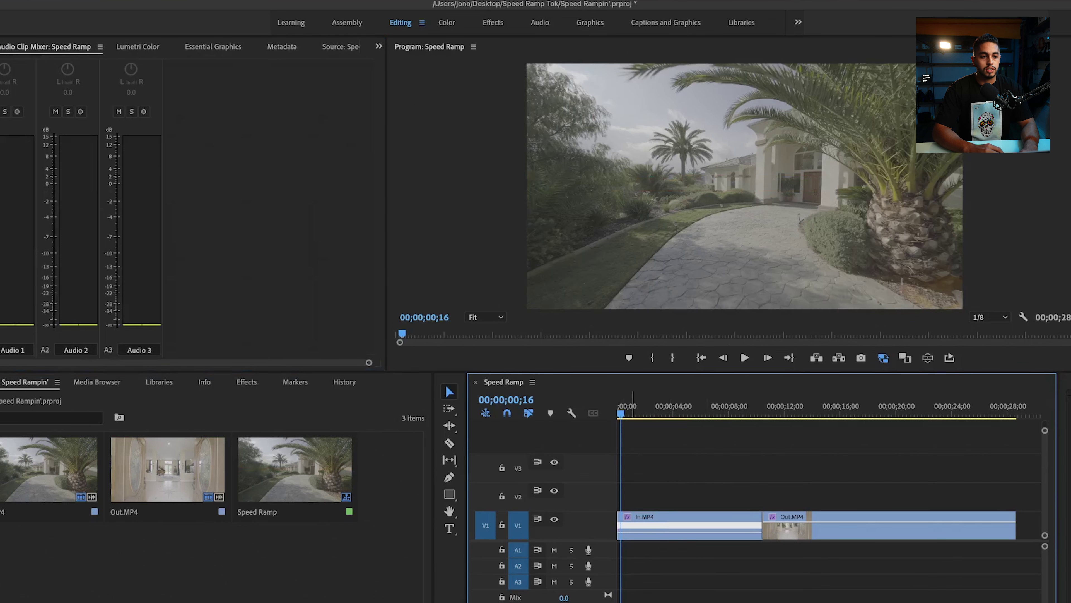
pyautogui.hotkey('shift', '5')
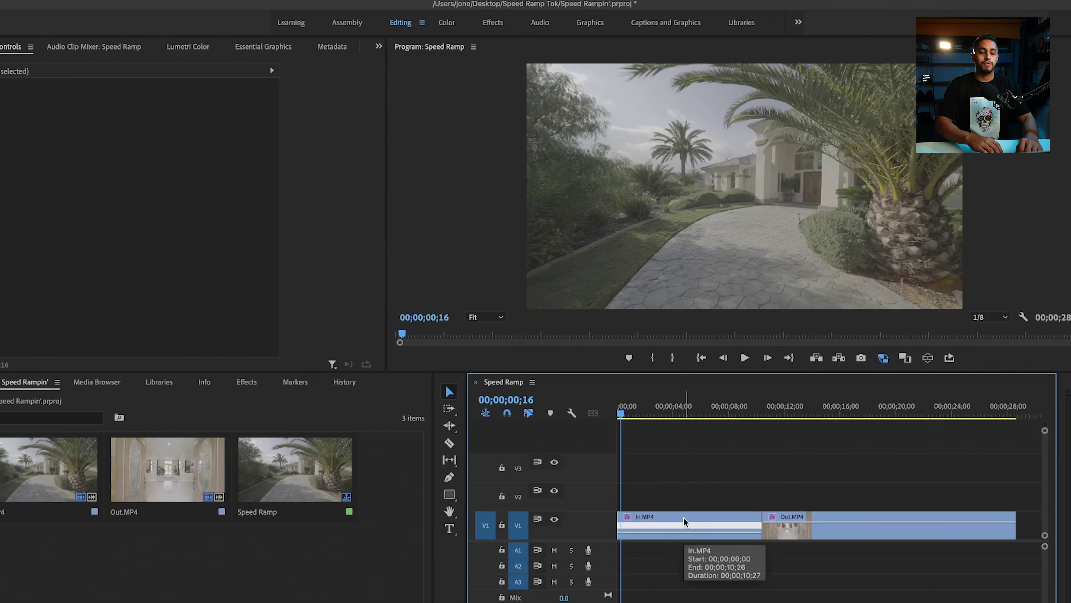
# Nest the In.MP4 clip in the Speed Ramp sequence, accepting the suggested name
pyautogui.rightClick(684, 517)
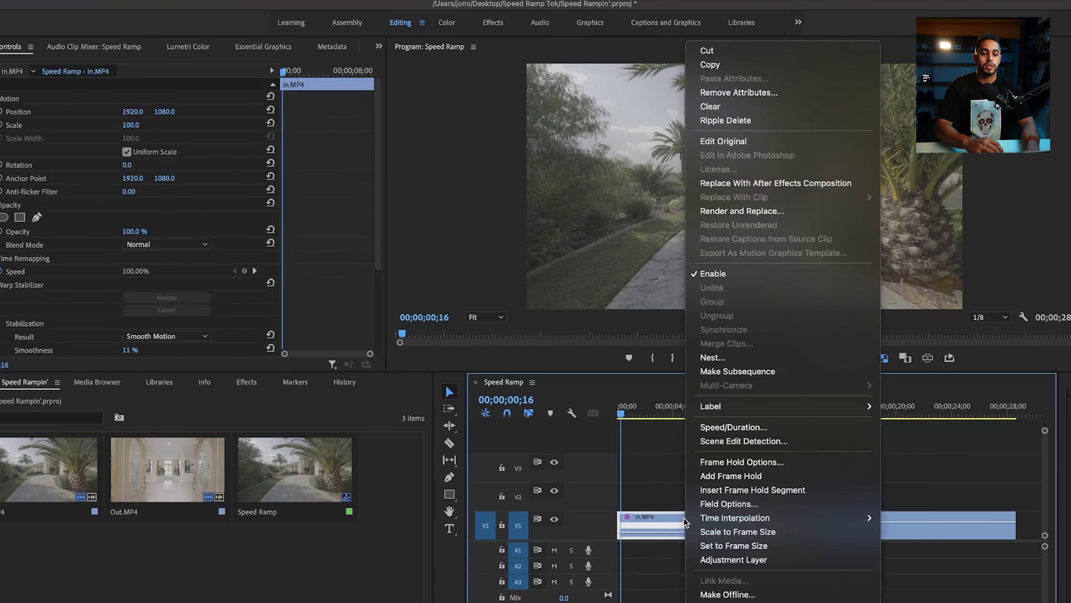
pyautogui.click(715, 361)
pyautogui.click(570, 369)
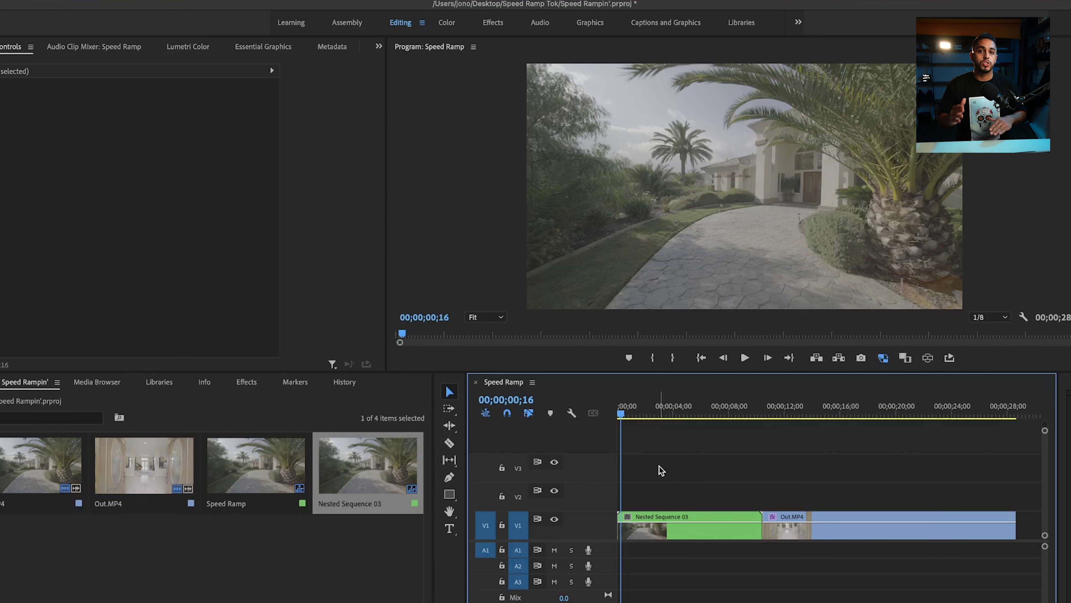
# Open the nested In.MP4 sequence to inspect the stabilized clip inside it, and close it to return to Speed Ramp
pyautogui.doubleClick(655, 521)
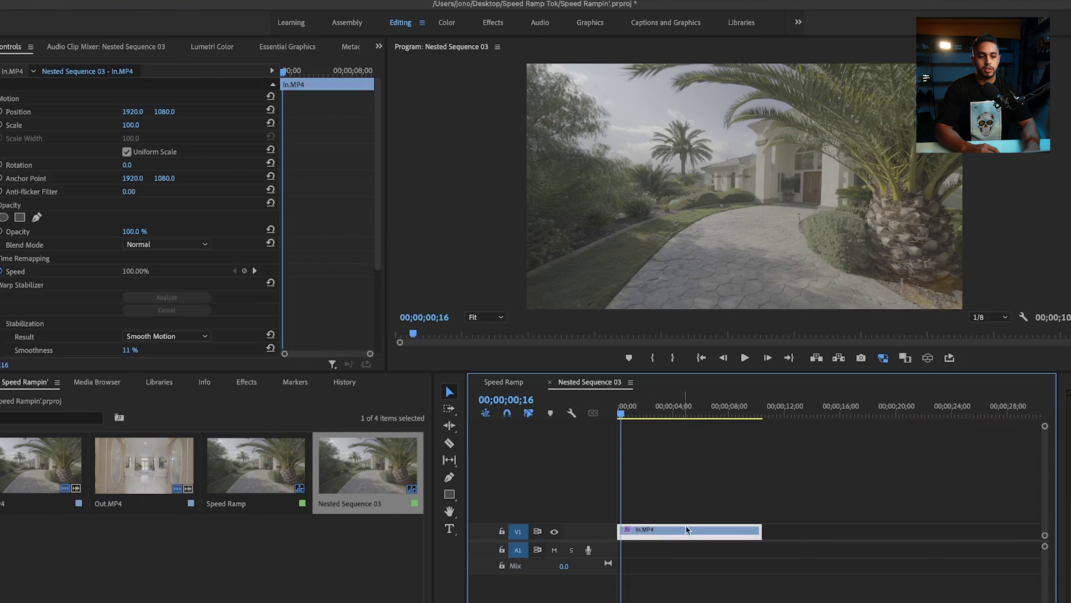
pyautogui.click(718, 487)
pyautogui.click(550, 382)
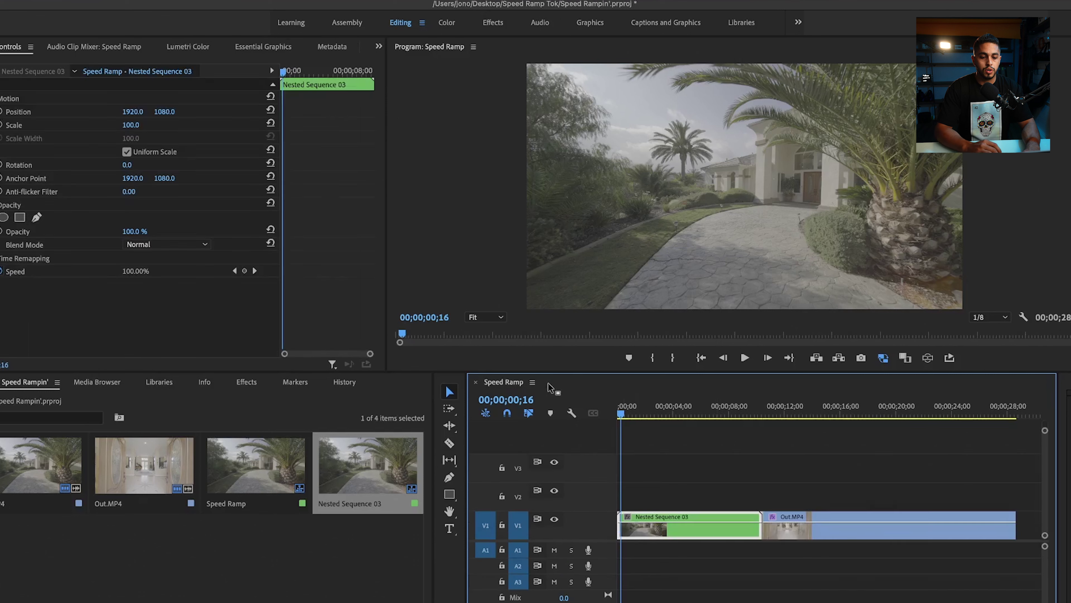
# Nest the Out.MP4 clip in the Speed Ramp sequence, accepting the suggested name
pyautogui.rightClick(796, 523)
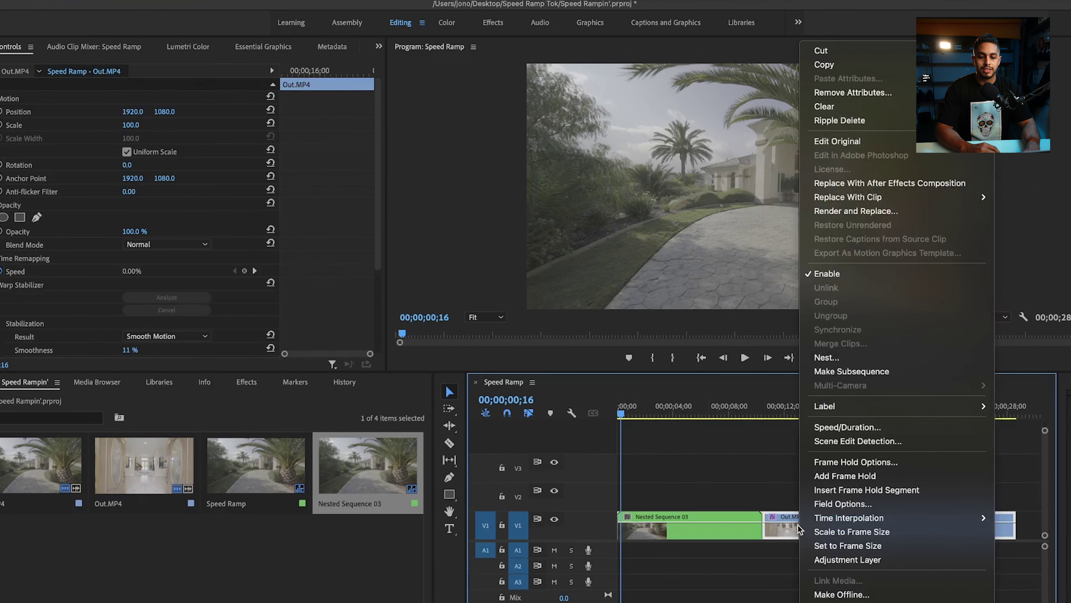
pyautogui.click(825, 358)
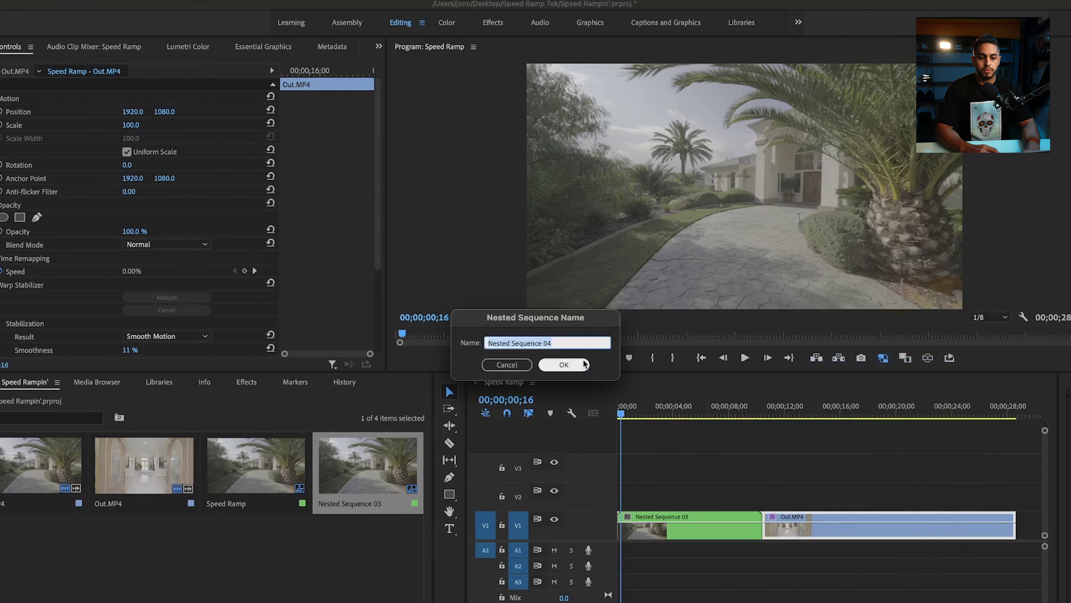
pyautogui.press('Return')
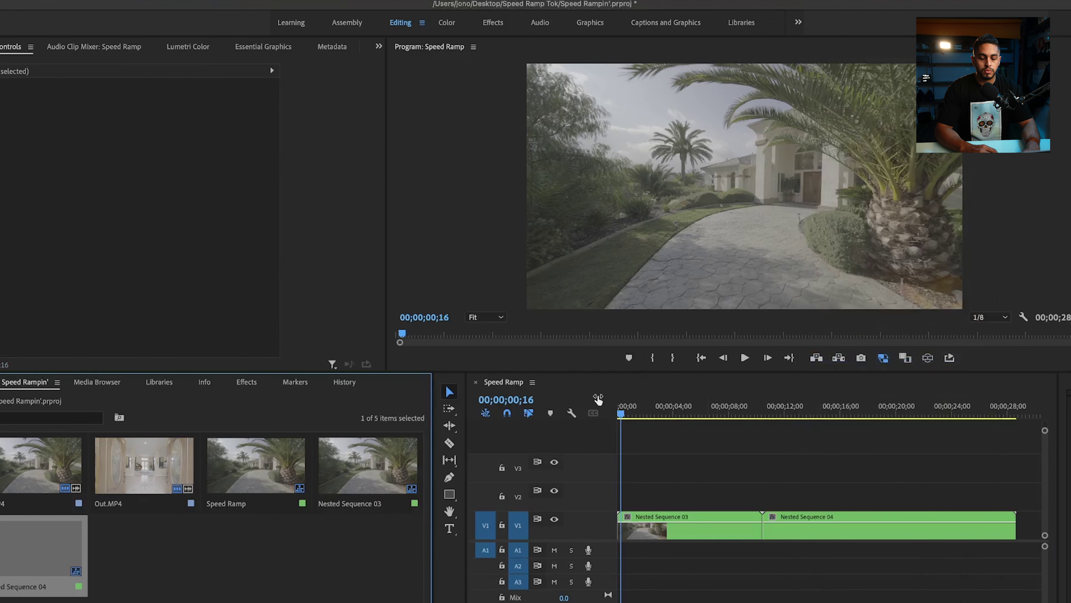
# Display the Time Remapping Speed line on the Nested Sequence 03 clip
pyautogui.press('=')
pyautogui.press('=')
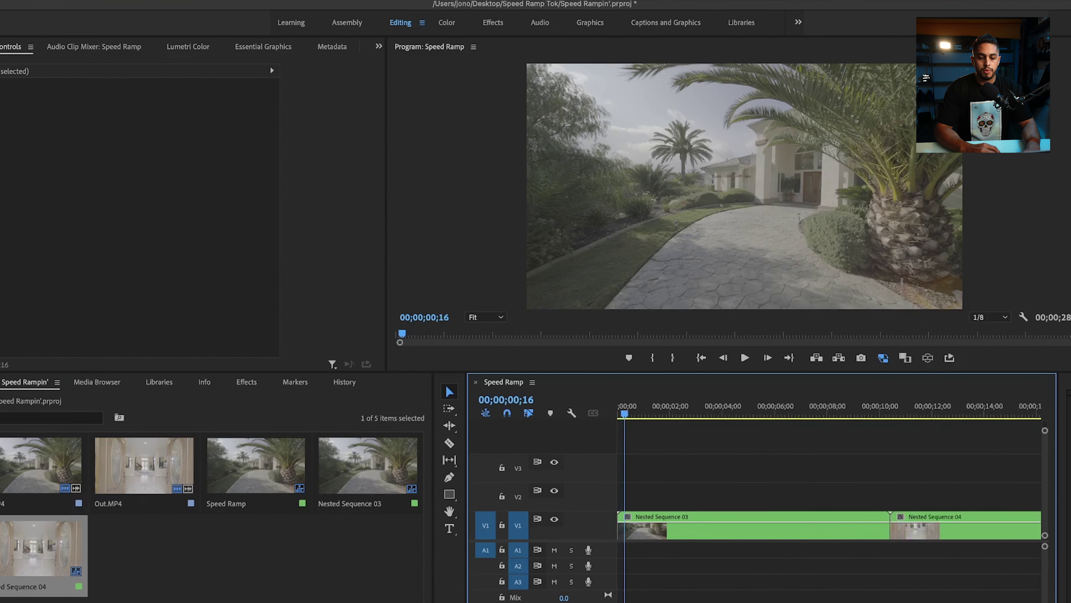
pyautogui.rightClick(627, 518)
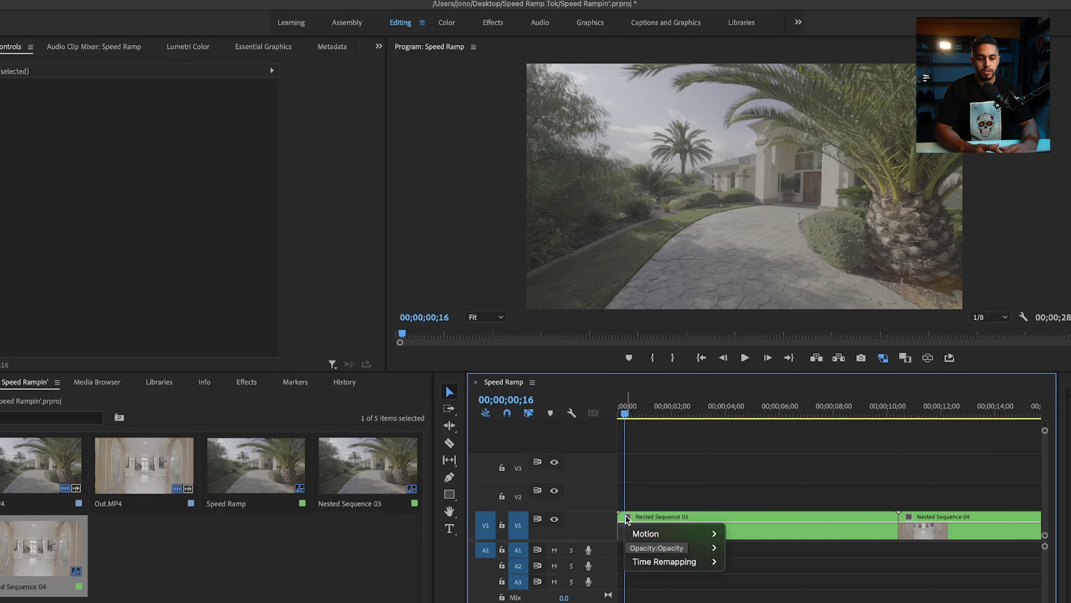
pyautogui.moveTo(665, 567)
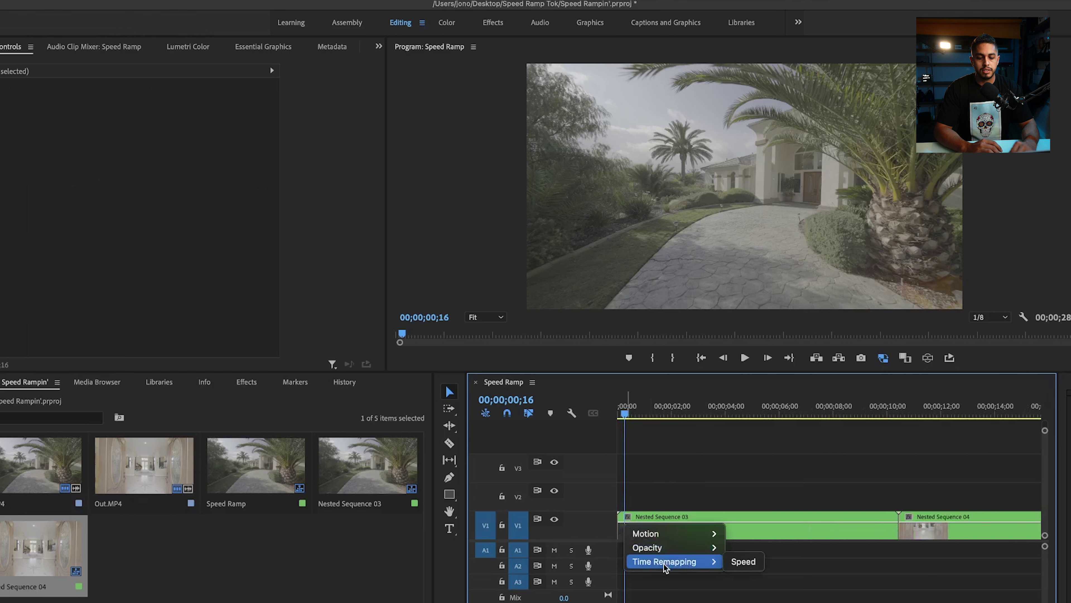
pyautogui.click(743, 562)
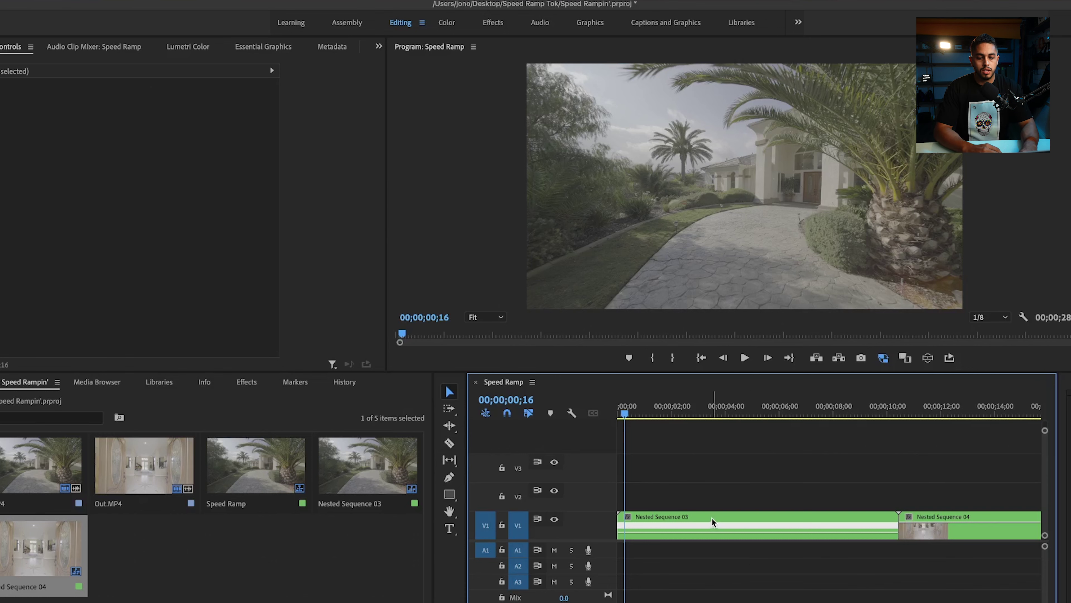
# Add a speed keyframe to Nested Sequence 03 at the 5-second mark and stretch it apart to near the clip's end
pyautogui.press('space')
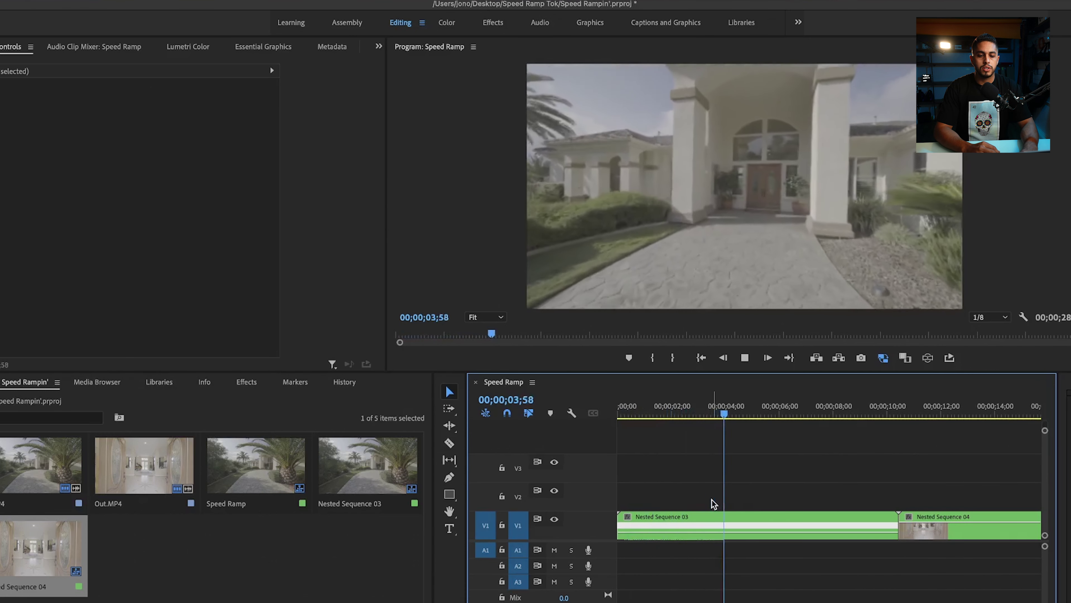
pyautogui.click(741, 535)
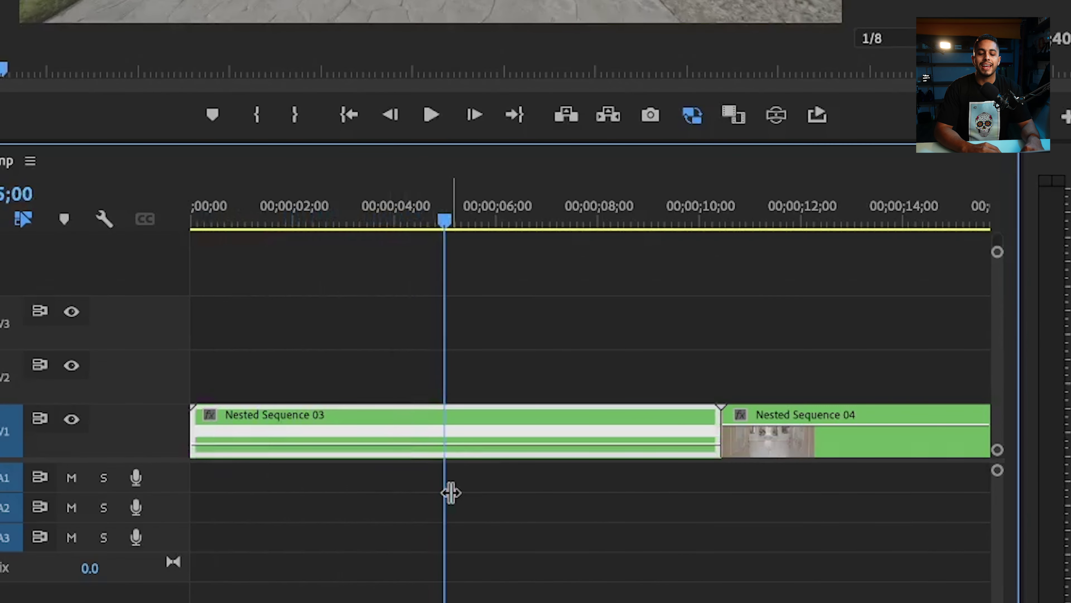
pyautogui.click(454, 475)
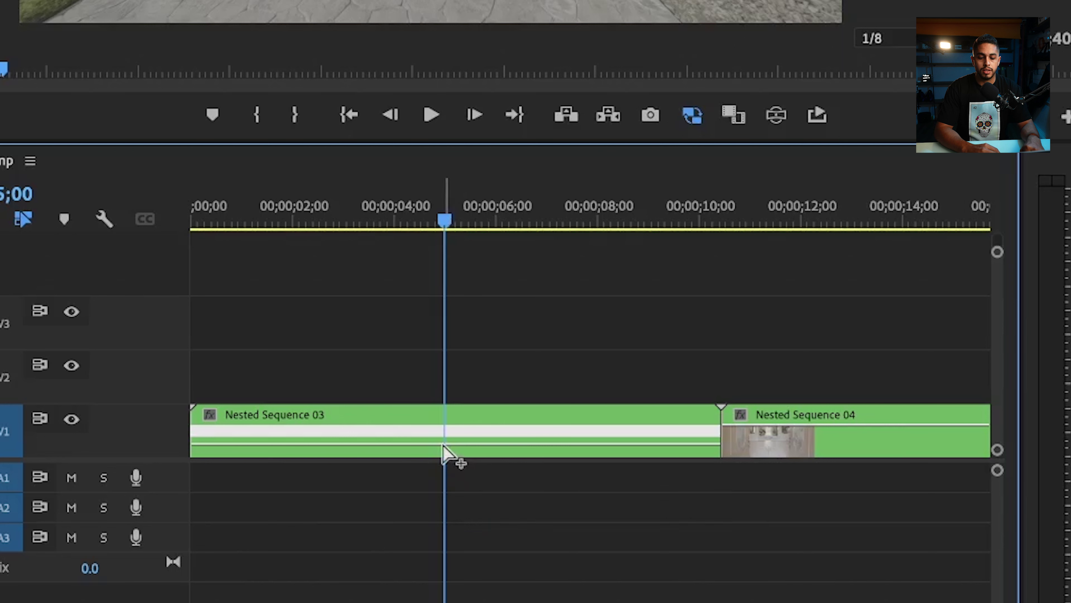
pyautogui.keyDown('ctrl'); pyautogui.click(443, 445); pyautogui.keyUp('ctrl')
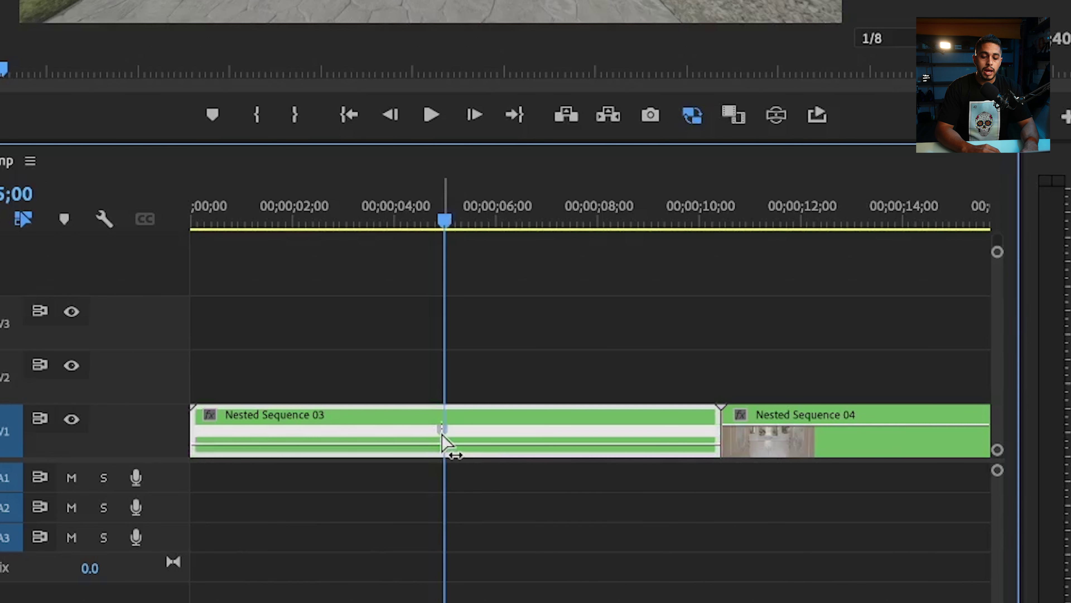
pyautogui.moveTo(441, 434); pyautogui.dragTo(718, 446)
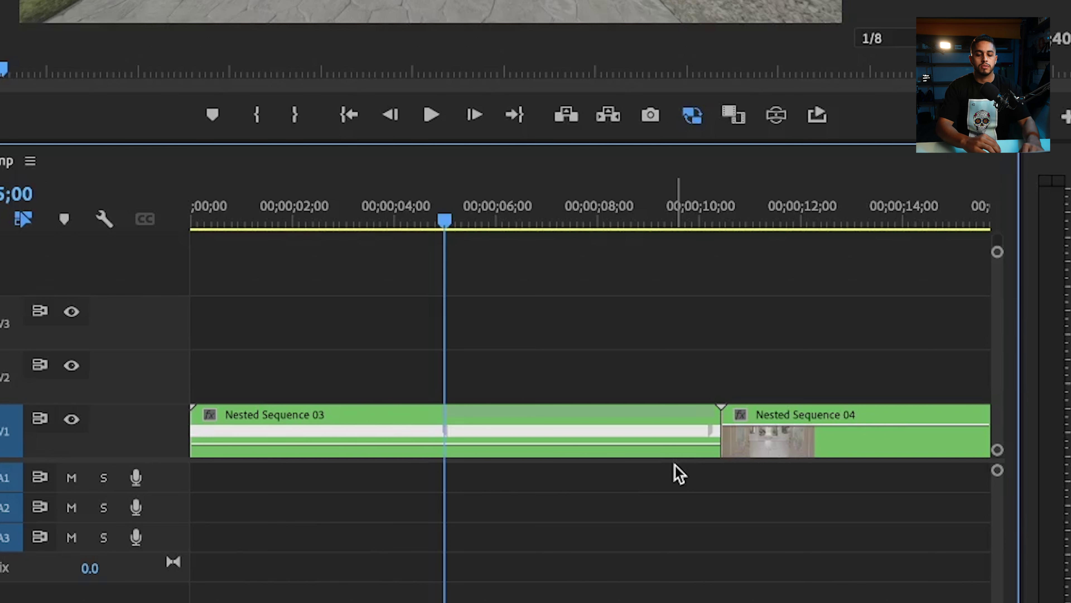
# Move the Nested Sequence 04 clip back against the end of Nested Sequence 03, closing the gap between them
pyautogui.press('=')
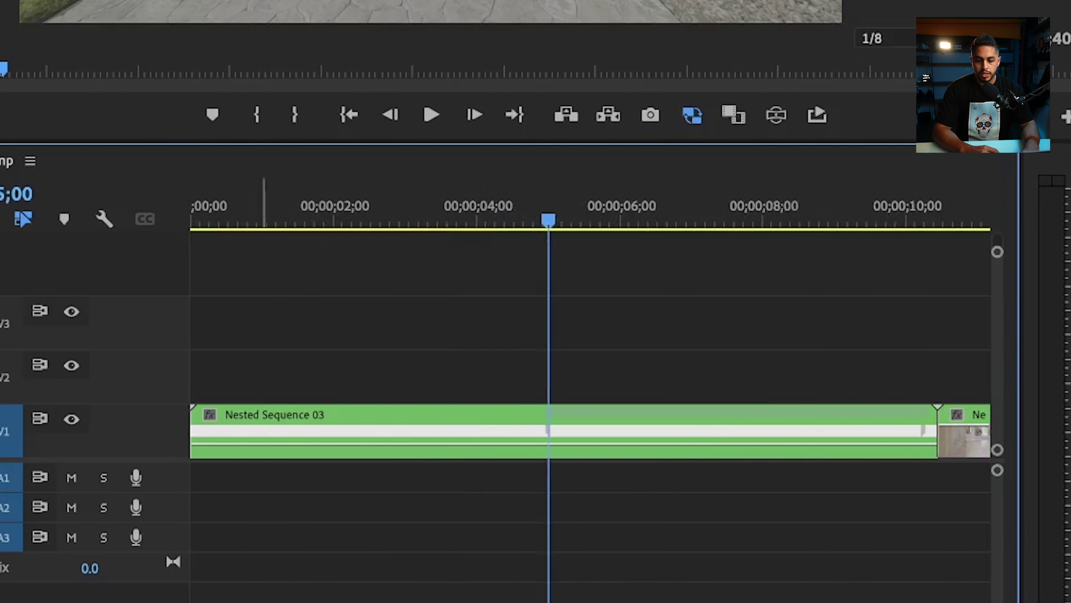
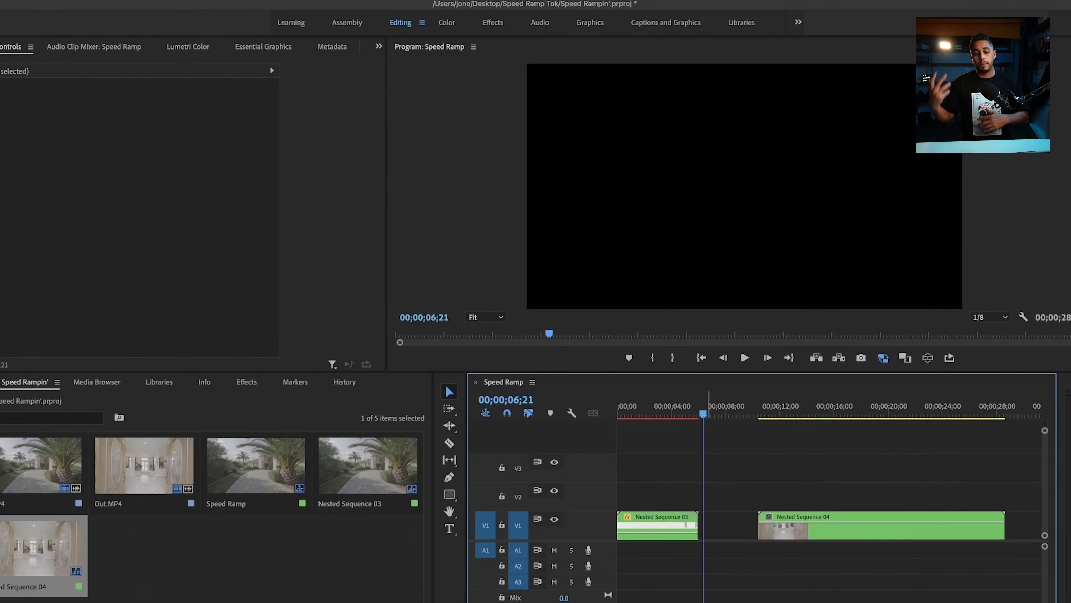
pyautogui.moveTo(778, 542); pyautogui.dragTo(728, 534)
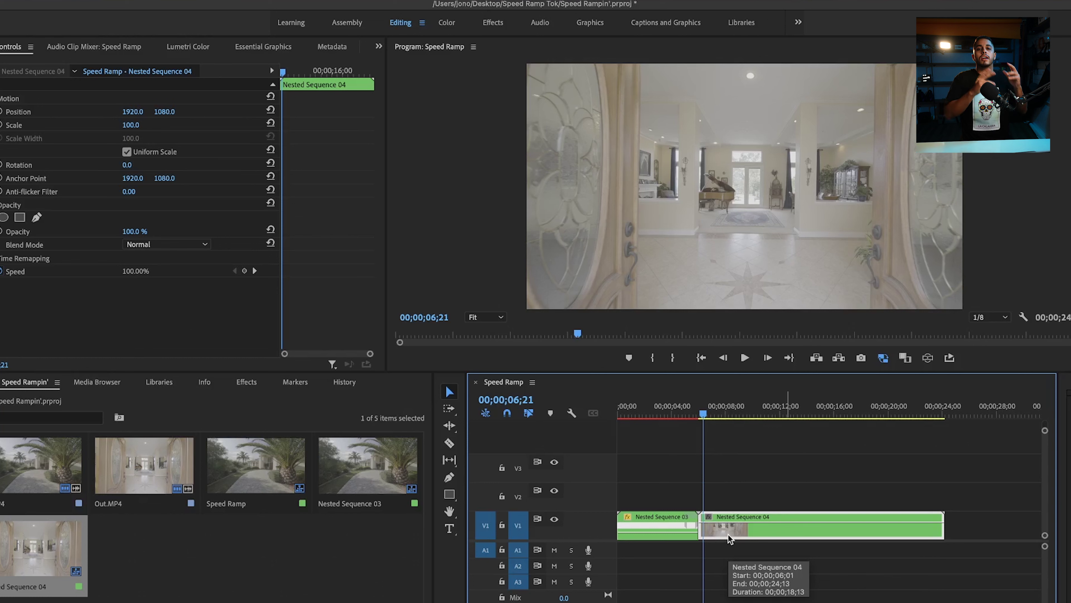
pyautogui.press('super+shift+a')
# Play the Speed Ramp sequence up to 00;00;14;05 and display the Time Remapping Speed line on the Nested Sequence 04 clip
pyautogui.press('=')
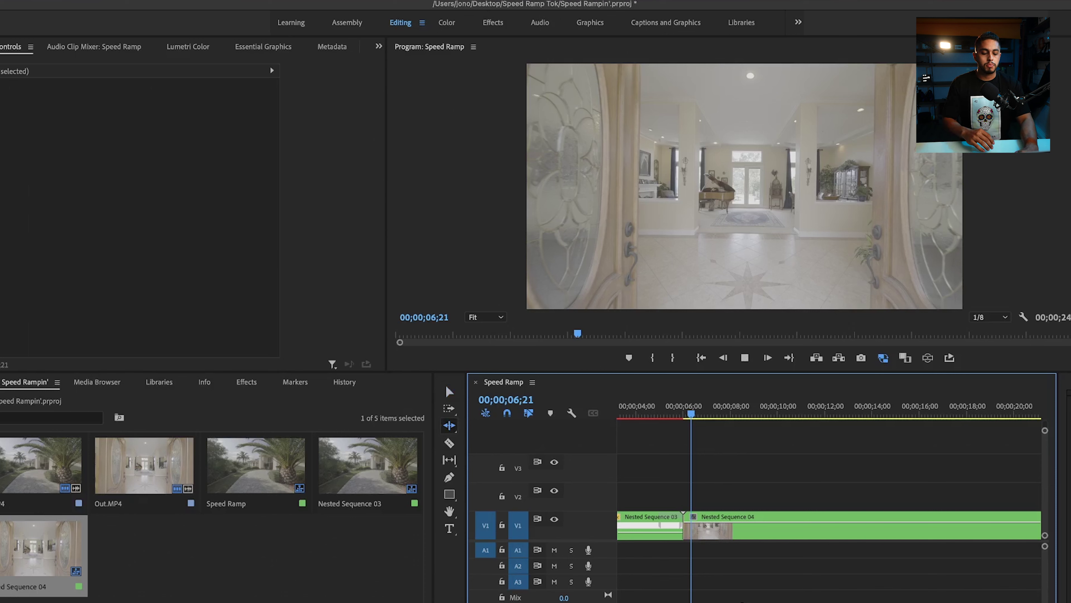
pyautogui.press('v')
pyautogui.press('space')
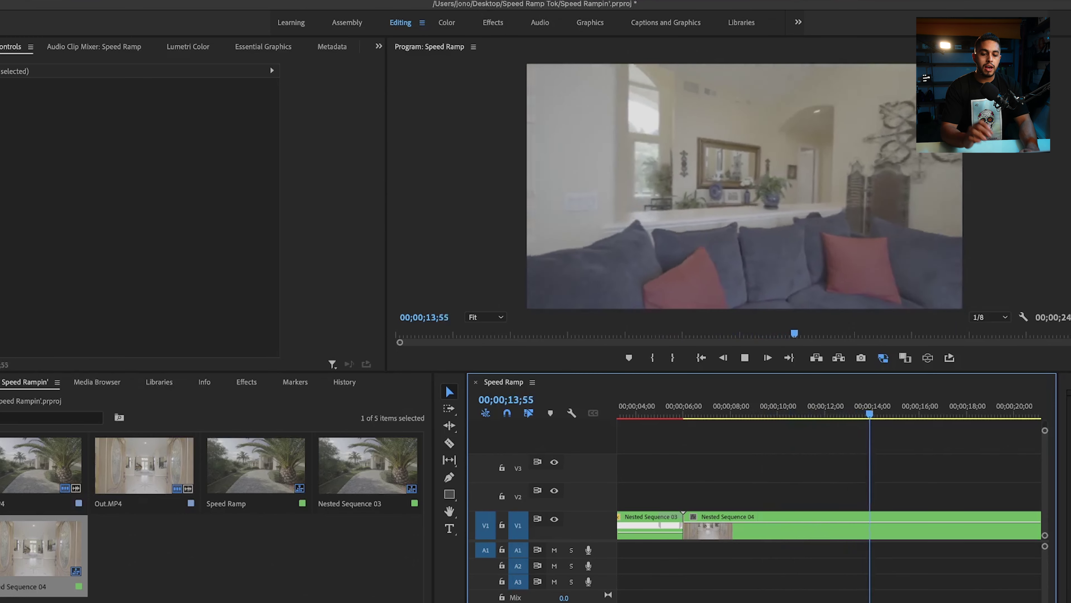
pyautogui.press('space')
pyautogui.press('d')
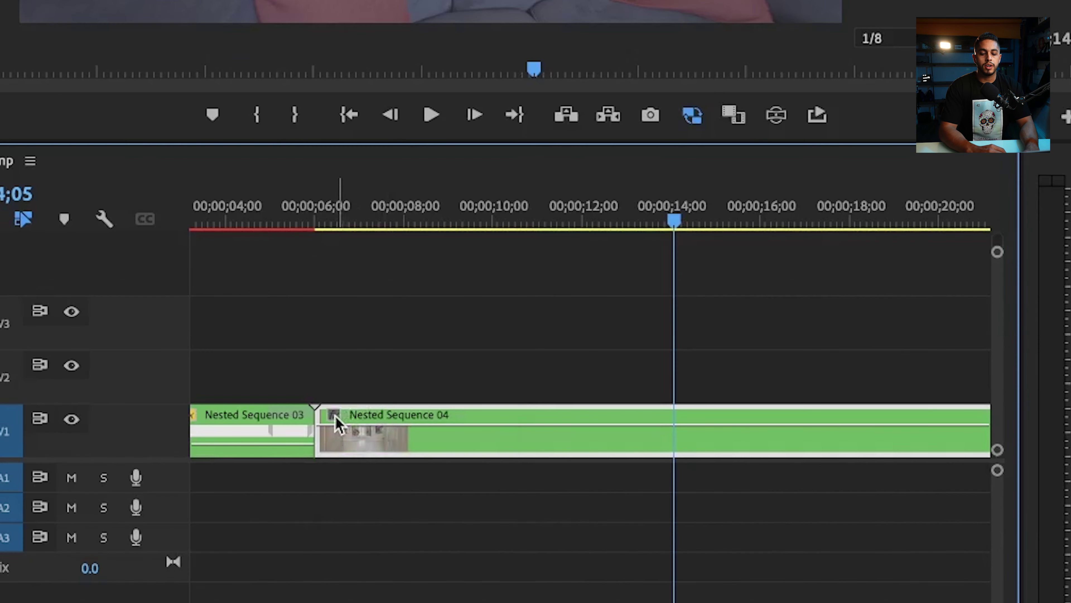
pyautogui.click(693, 517)
pyautogui.moveTo(711, 564)
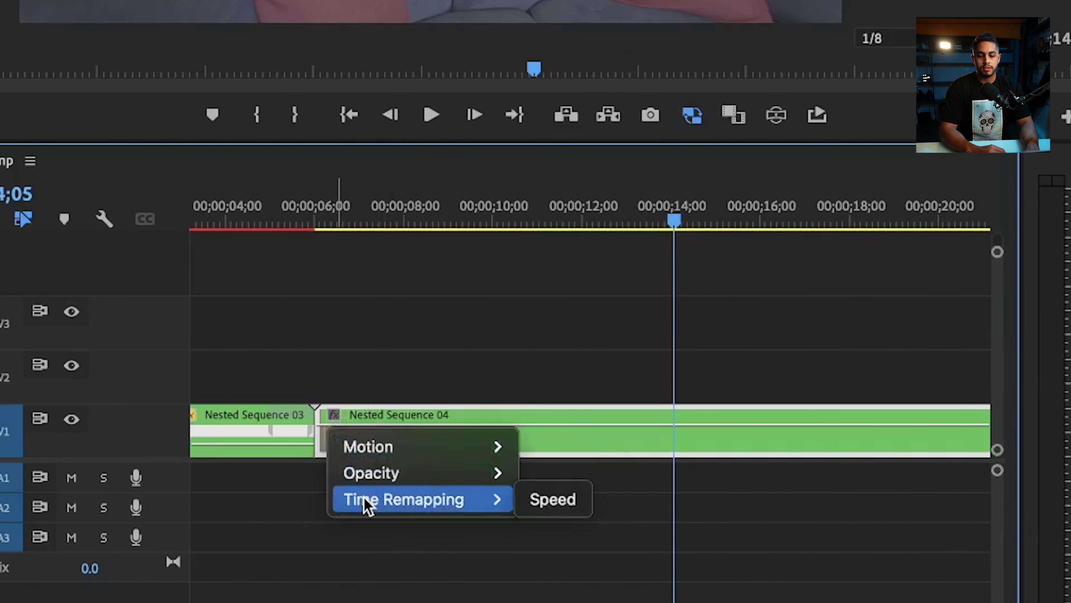
pyautogui.click(548, 500)
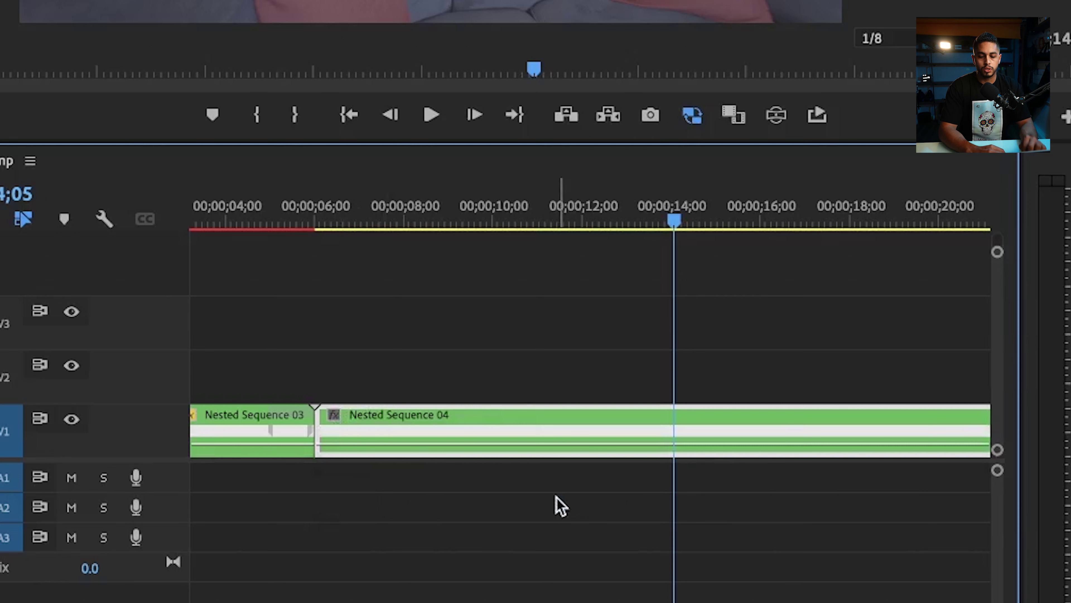
# Add a speed keyframe to Nested Sequence 04 at 00;00;14;05 and stretch it apart back to near the clip's start
pyautogui.keyDown('ctrl'); pyautogui.click(674, 444); pyautogui.keyUp('ctrl')
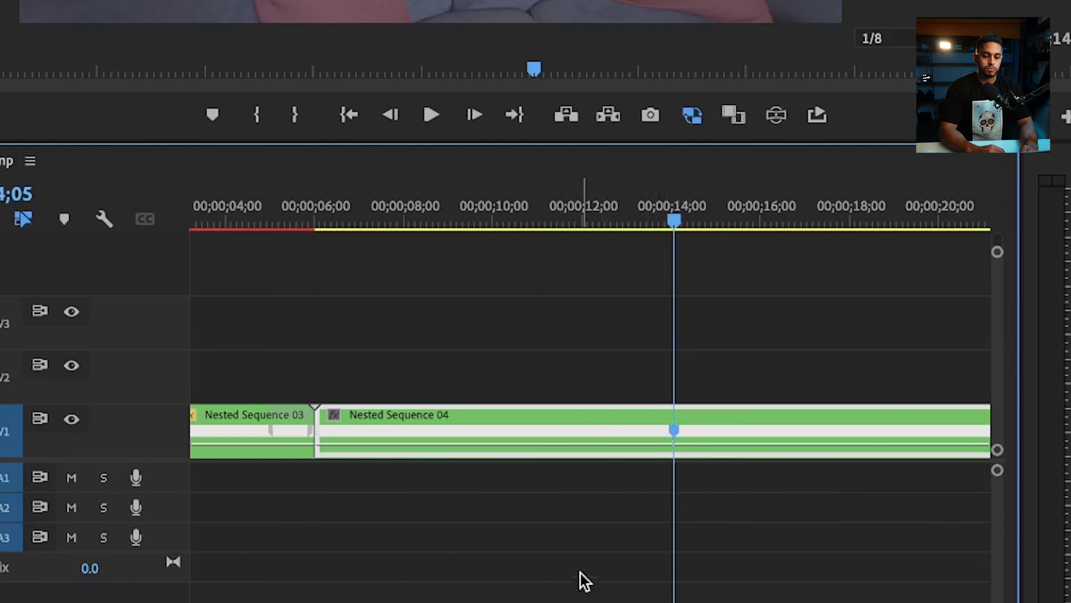
pyautogui.click(581, 517)
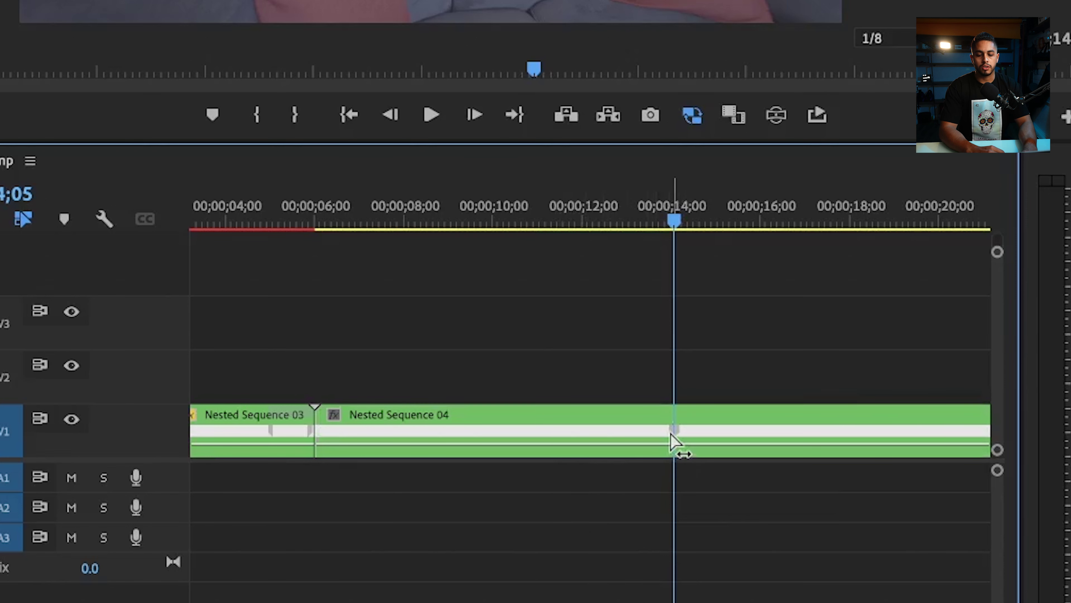
pyautogui.moveTo(673, 441); pyautogui.dragTo(317, 449)
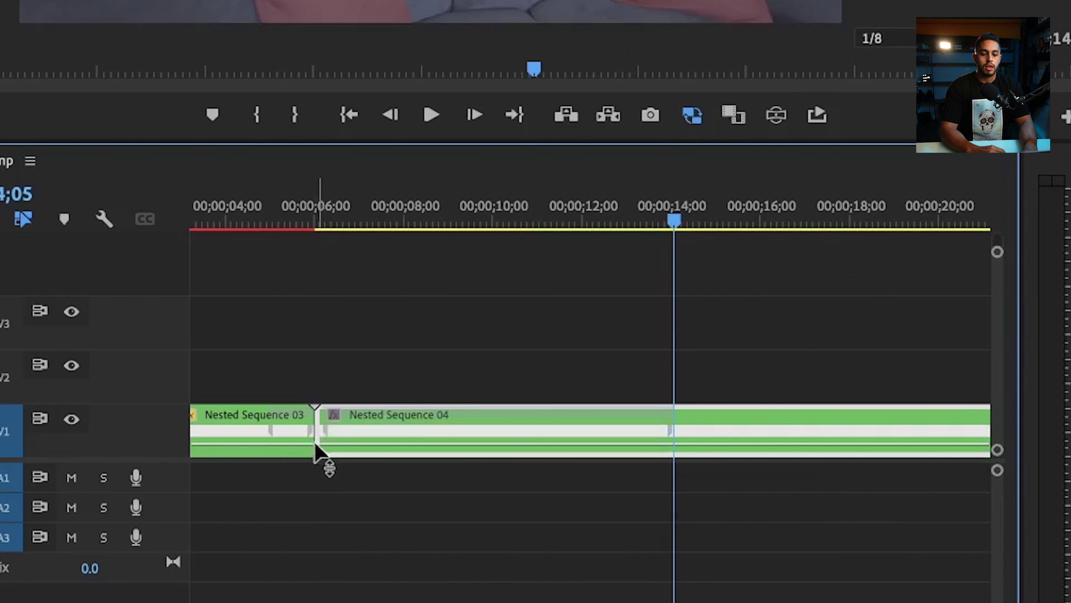
# Raise the speed of Nested Sequence 04's opening section to about 1290% and inspect the cut between the two nested clips
pyautogui.moveTo(315, 448)
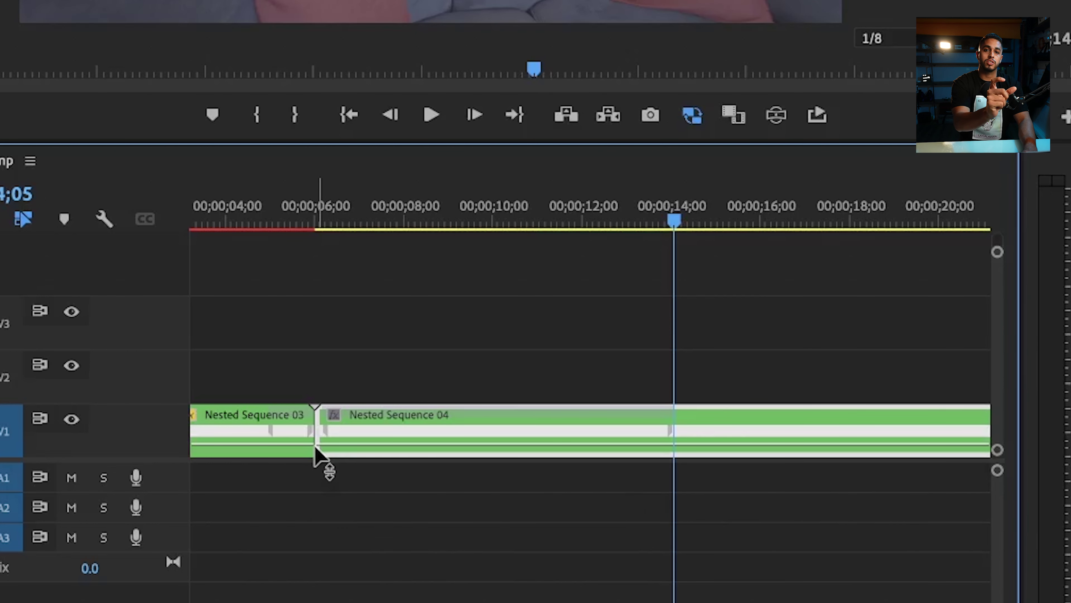
pyautogui.moveTo(318, 459); pyautogui.dragTo(319, 439)
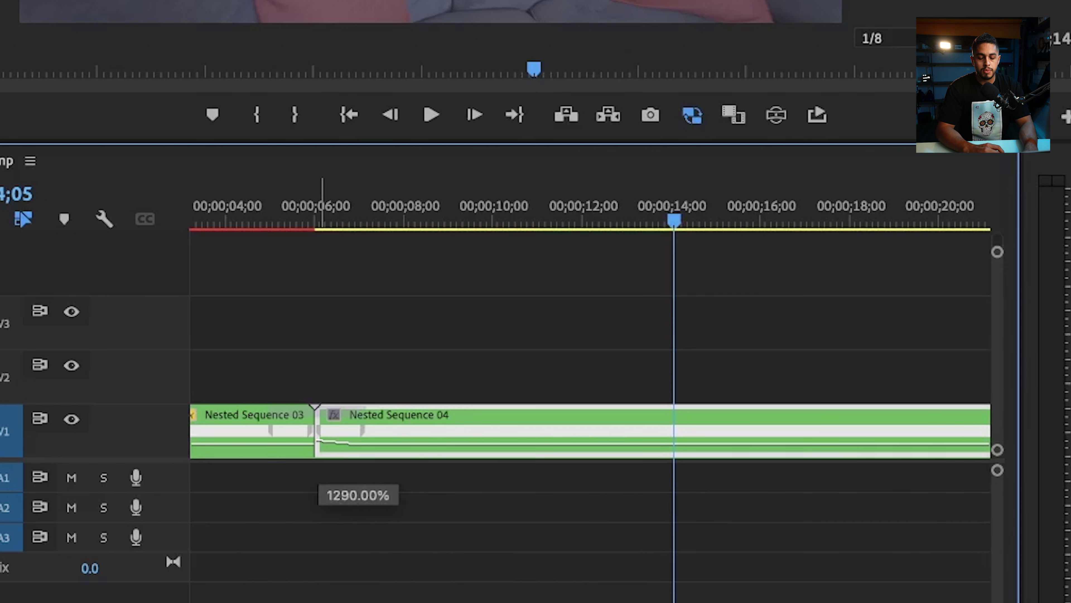
pyautogui.moveTo(318, 439); pyautogui.dragTo(319, 441)
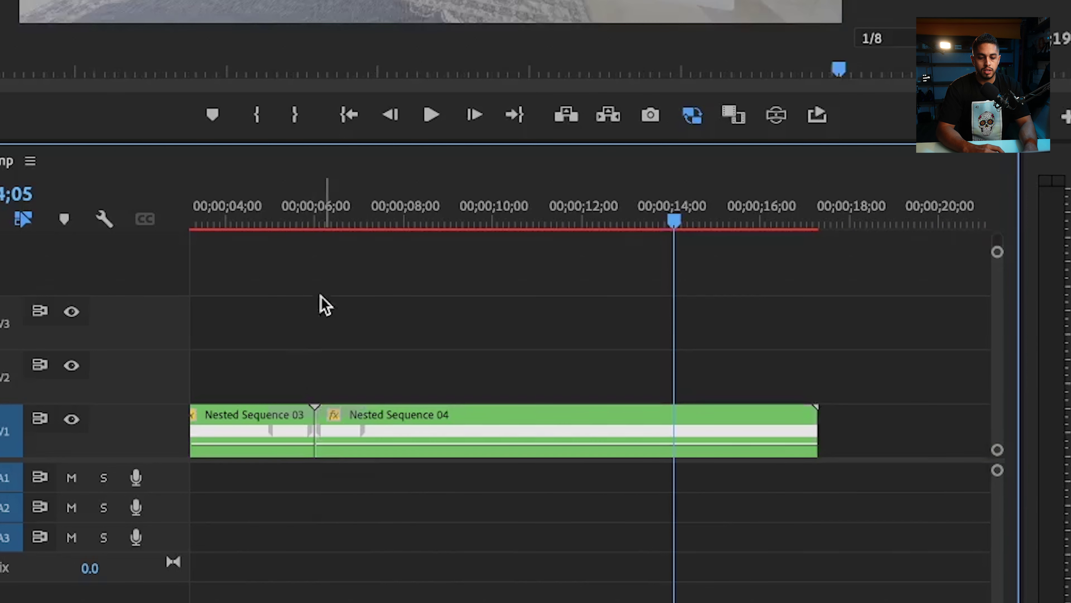
pyautogui.click(312, 223)
pyautogui.press('=')
pyautogui.press('=')
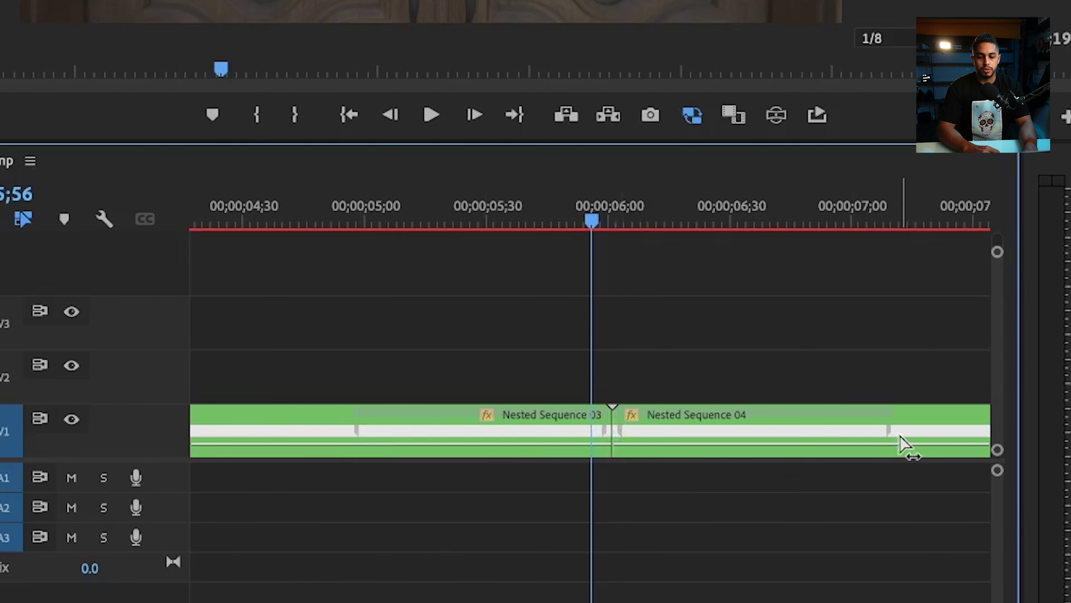
pyautogui.press('\\')
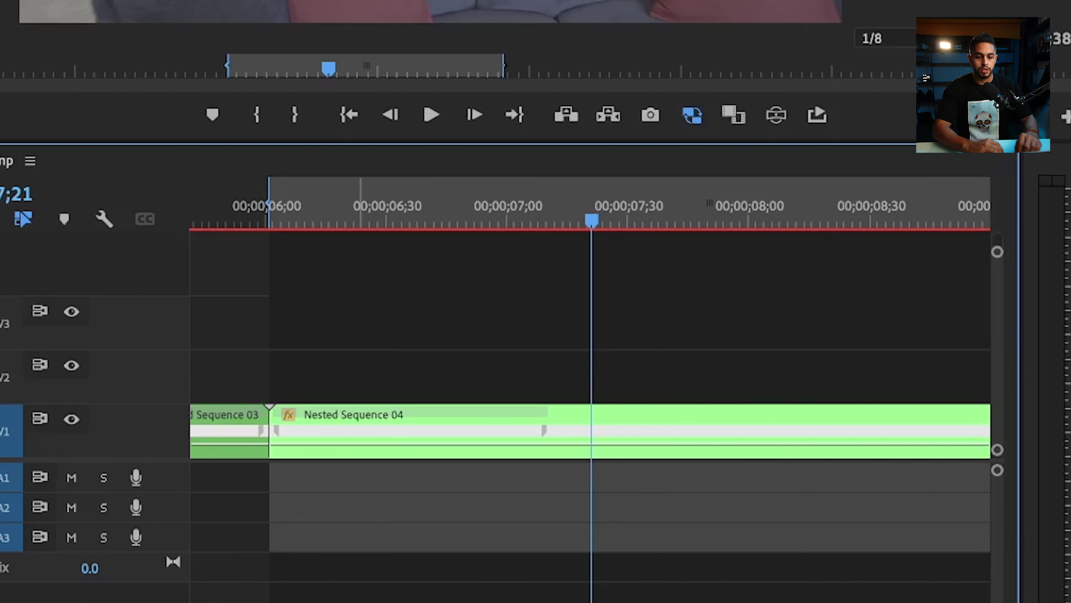
# Fine-tune the speed of Nested Sequence 04's opening section, trying about 910%, and scrub back to just after the cut
pyautogui.click(270, 447)
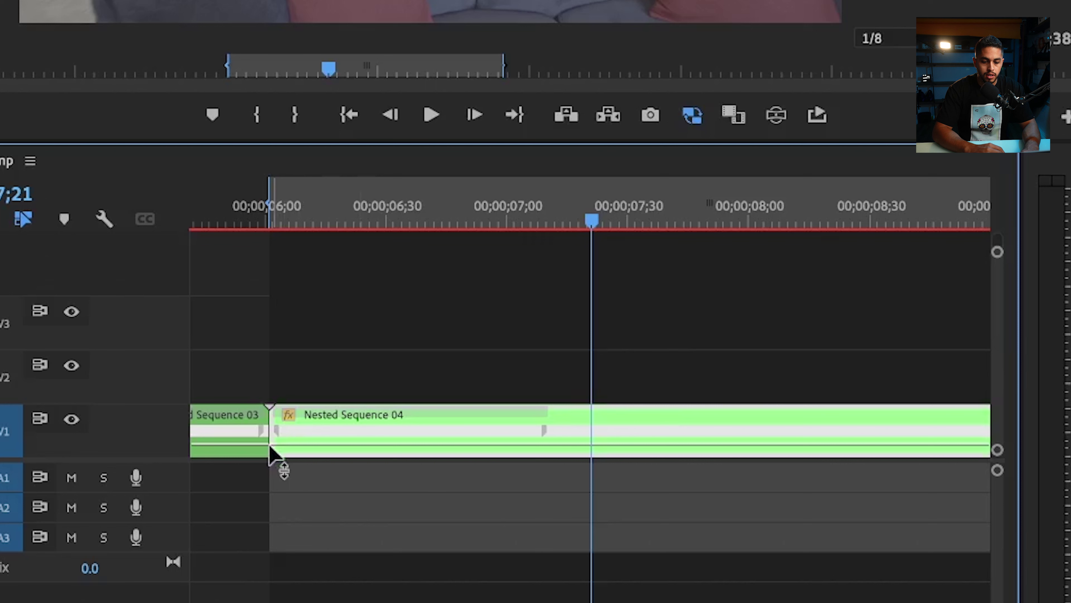
pyautogui.moveTo(270, 448); pyautogui.dragTo(271, 448)
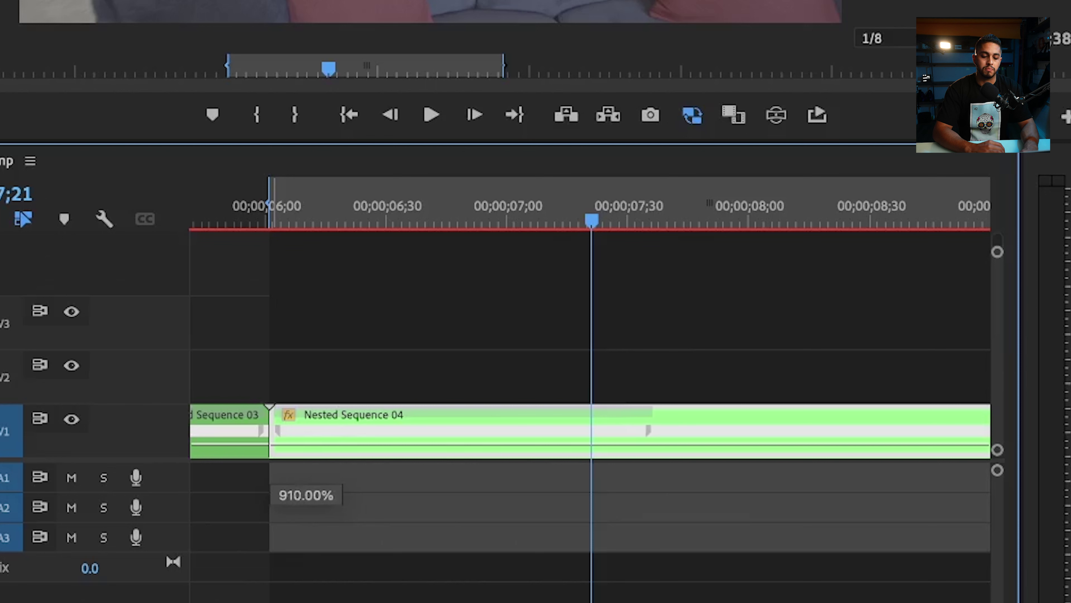
pyautogui.moveTo(271, 448); pyautogui.dragTo(271, 449)
pyautogui.moveTo(364, 215); pyautogui.dragTo(274, 223)
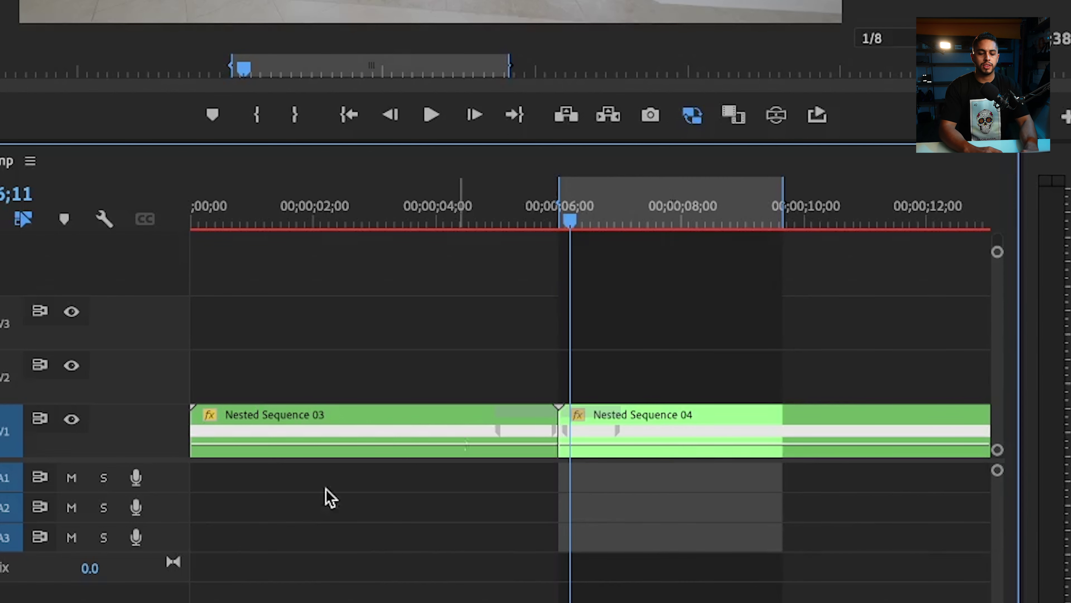
# Smooth the speed ramp at the start of Nested Sequence 04 into a curve with its Bezier handle
pyautogui.press('=')
pyautogui.press('=')
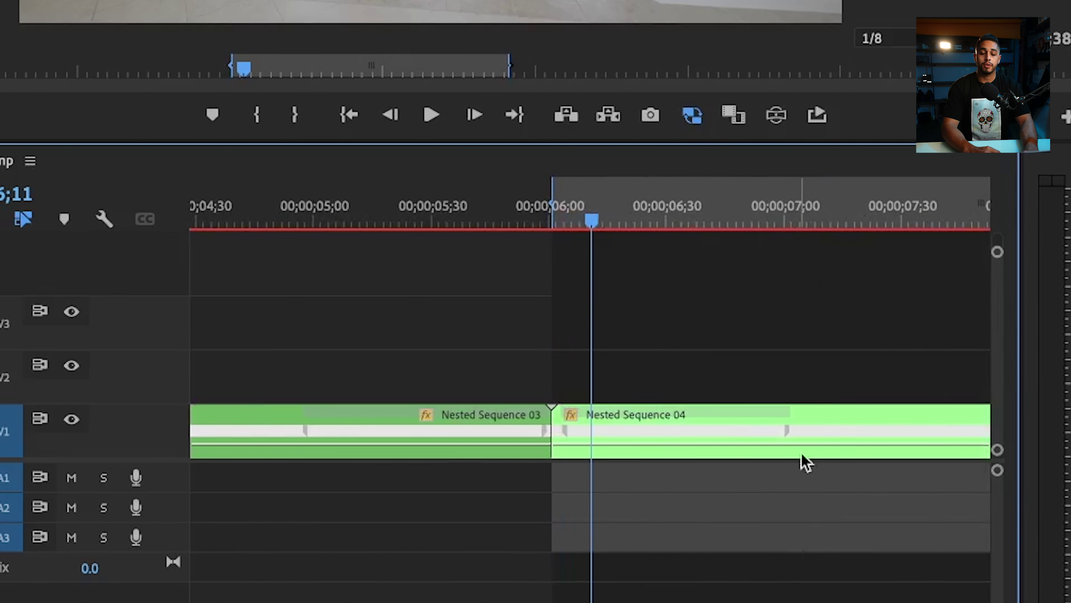
pyautogui.click(792, 439)
pyautogui.keyDown('ctrl'); pyautogui.click(676, 443); pyautogui.keyUp('ctrl')
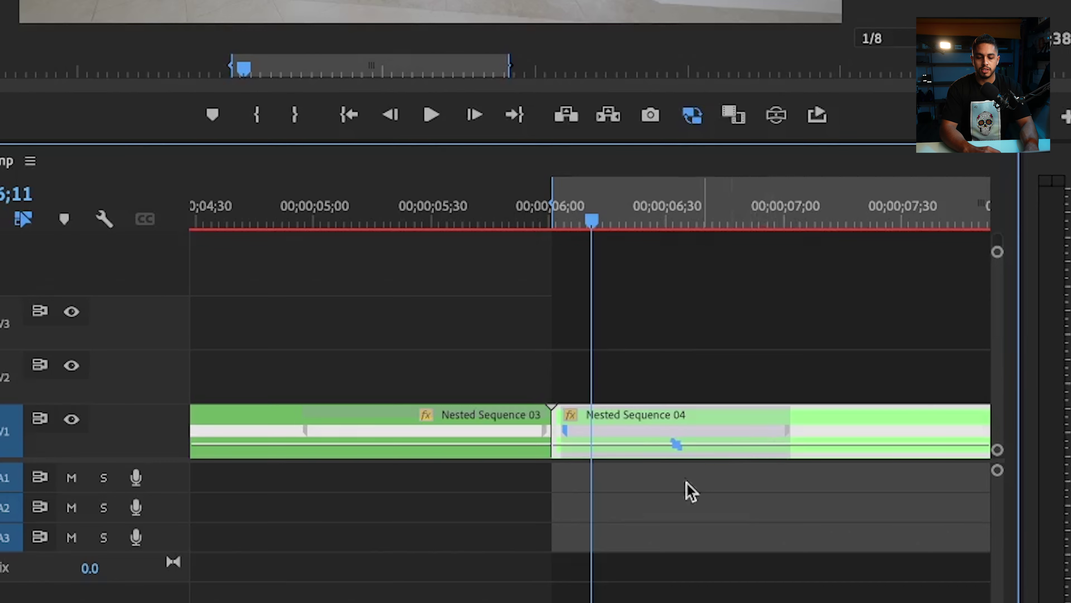
pyautogui.click(646, 515)
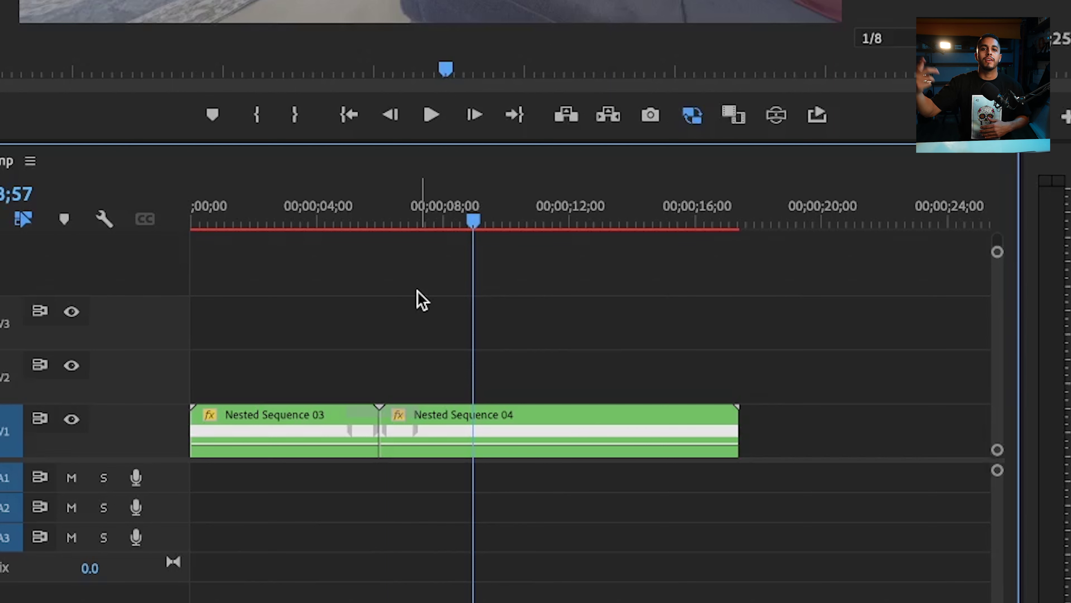
# Play through Nested Sequence 04 and add speed keyframes to it at 00;00;10;31 and 00;00;16;05
pyautogui.press('space')
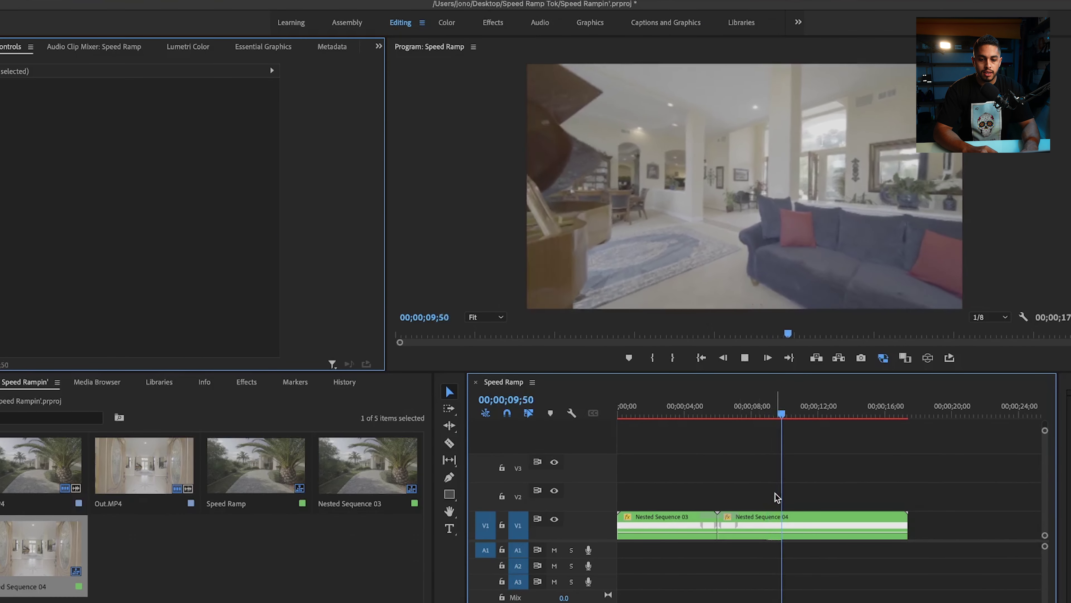
pyautogui.press('space')
pyautogui.press('d')
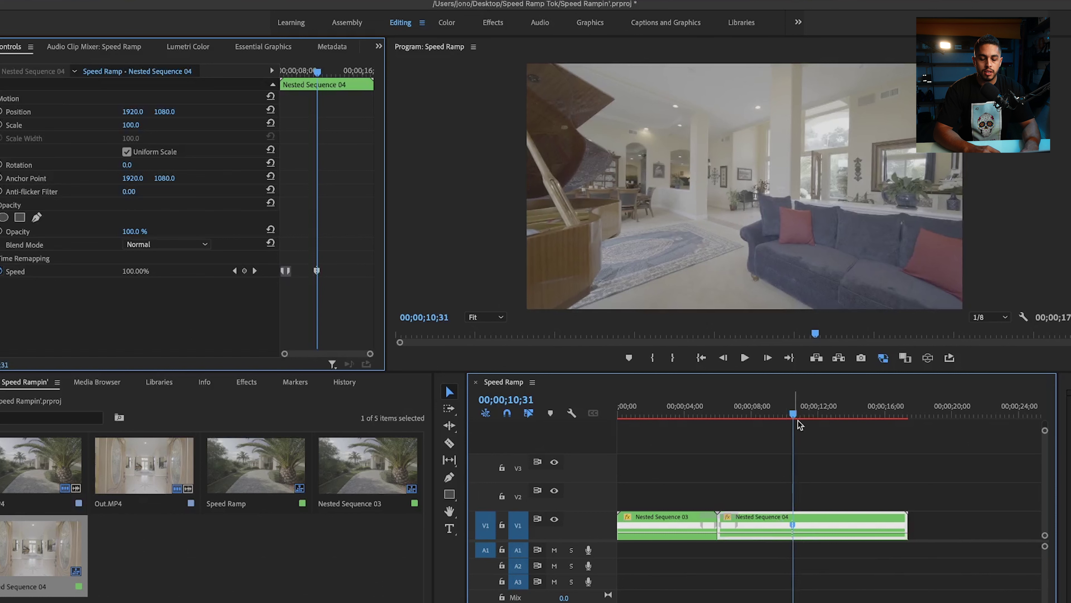
pyautogui.click(845, 480)
pyautogui.press('space')
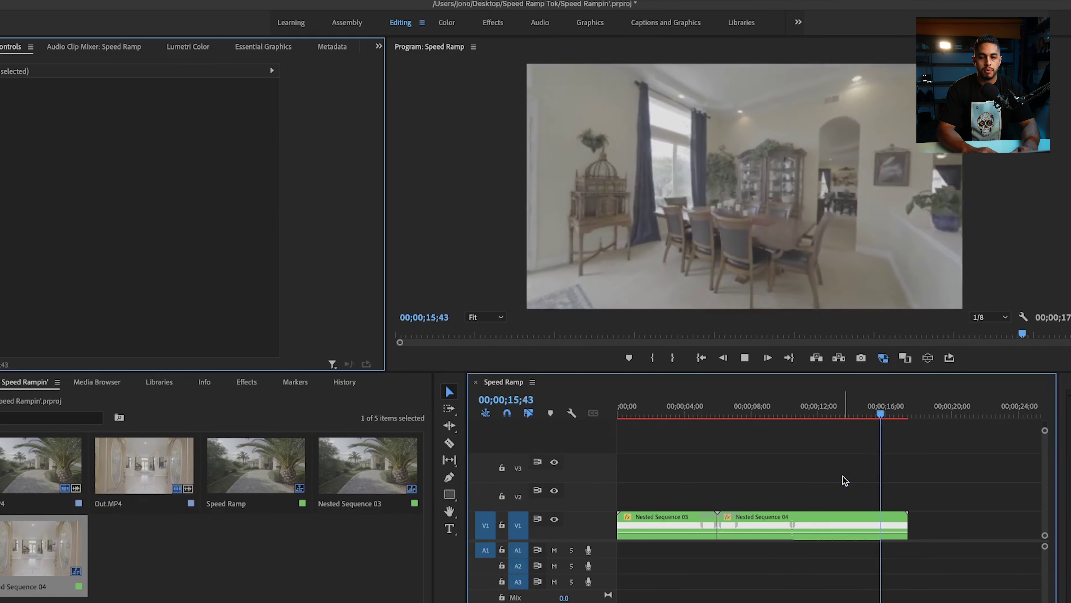
pyautogui.press('space')
pyautogui.press('d')
pyautogui.keyDown('ctrl'); pyautogui.click(886, 533); pyautogui.keyUp('ctrl')
pyautogui.press('=')
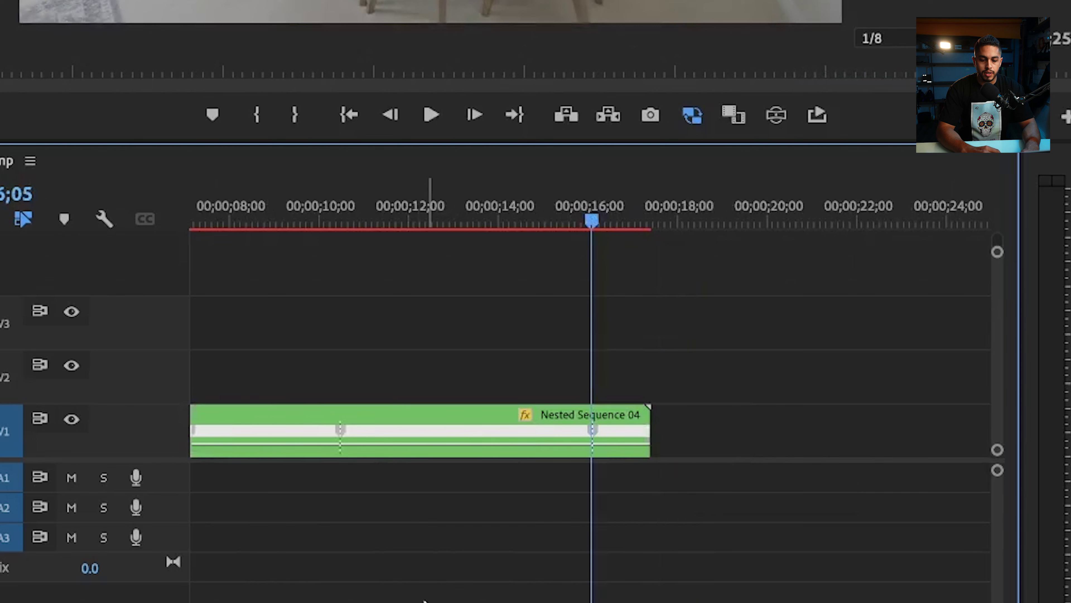
# Stretch the two new keyframes on Nested Sequence 04 apart toward each other and speed up the section between them
pyautogui.moveTo(596, 441); pyautogui.dragTo(459, 439)
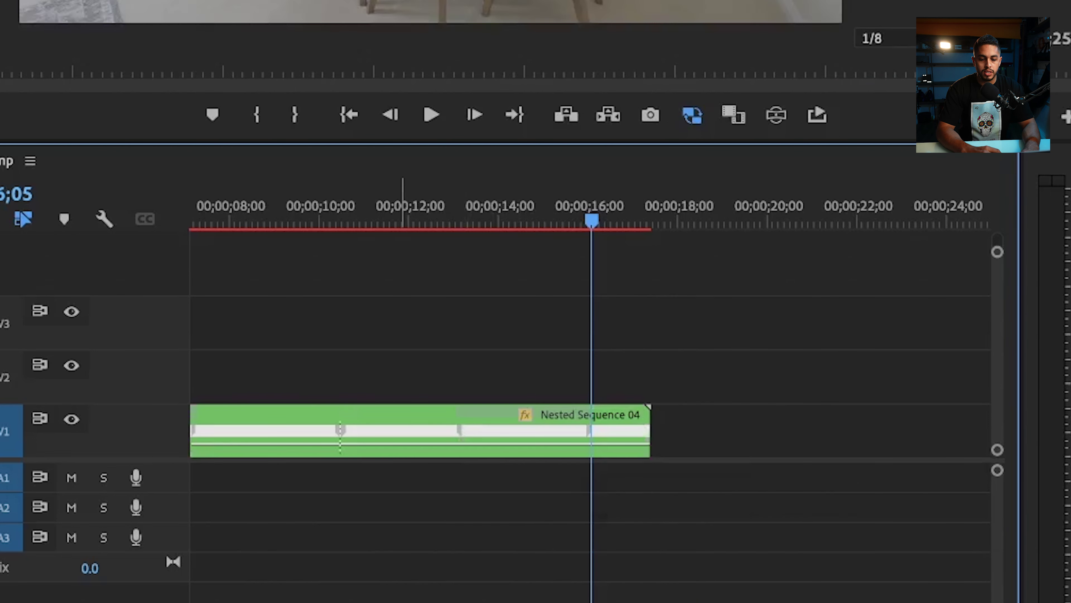
pyautogui.moveTo(336, 431); pyautogui.dragTo(452, 435)
# Smooth both mid-clip speed ramps on Nested Sequence 04 into curves and place the playhead before them at 00;00;09;53
pyautogui.click(387, 448)
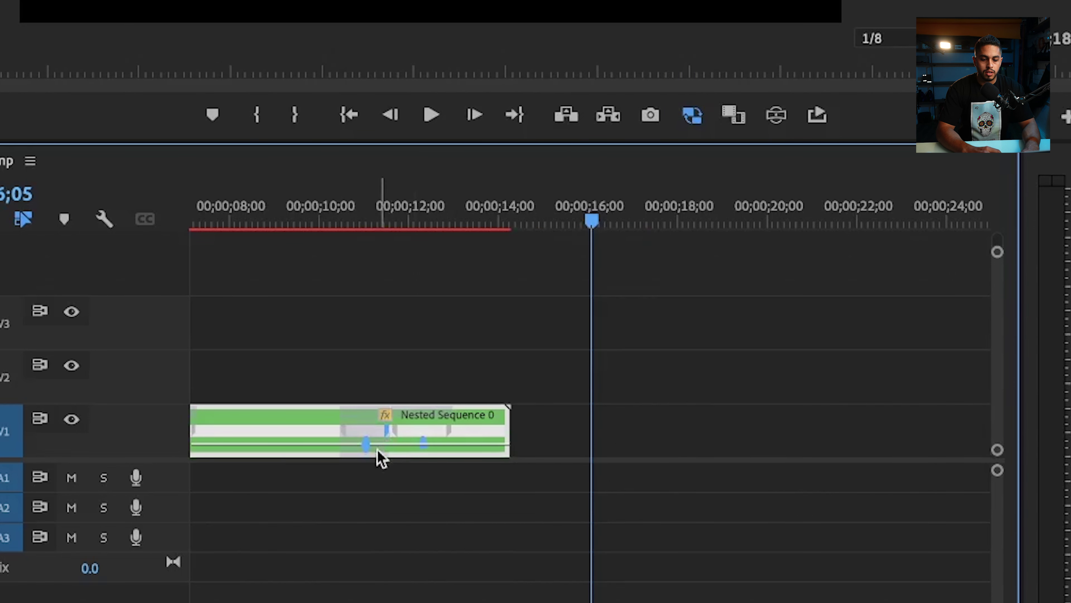
pyautogui.click(363, 452)
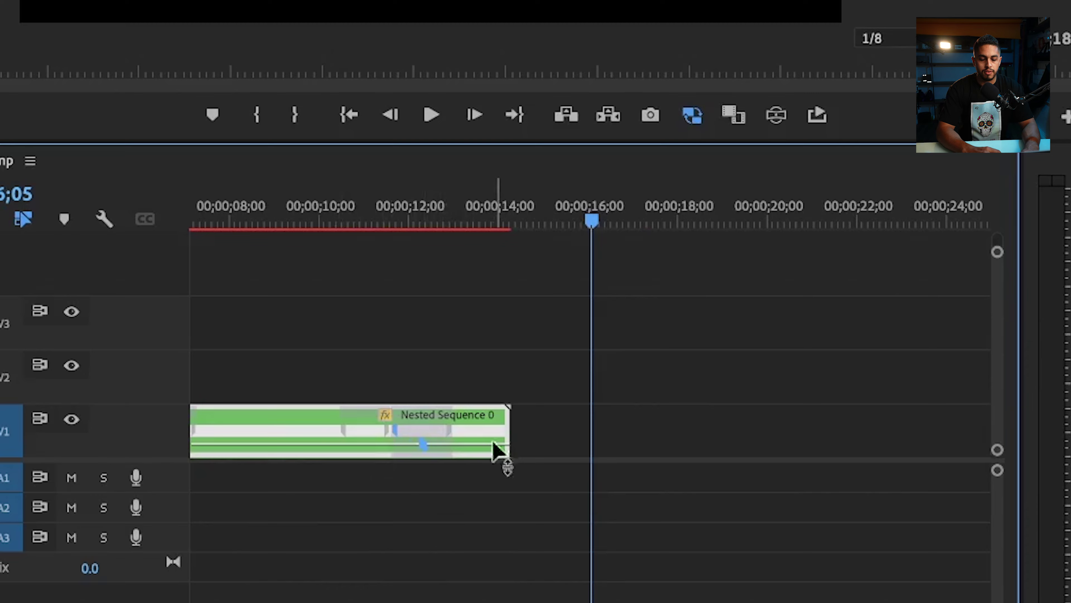
pyautogui.click(342, 287)
pyautogui.click(314, 219)
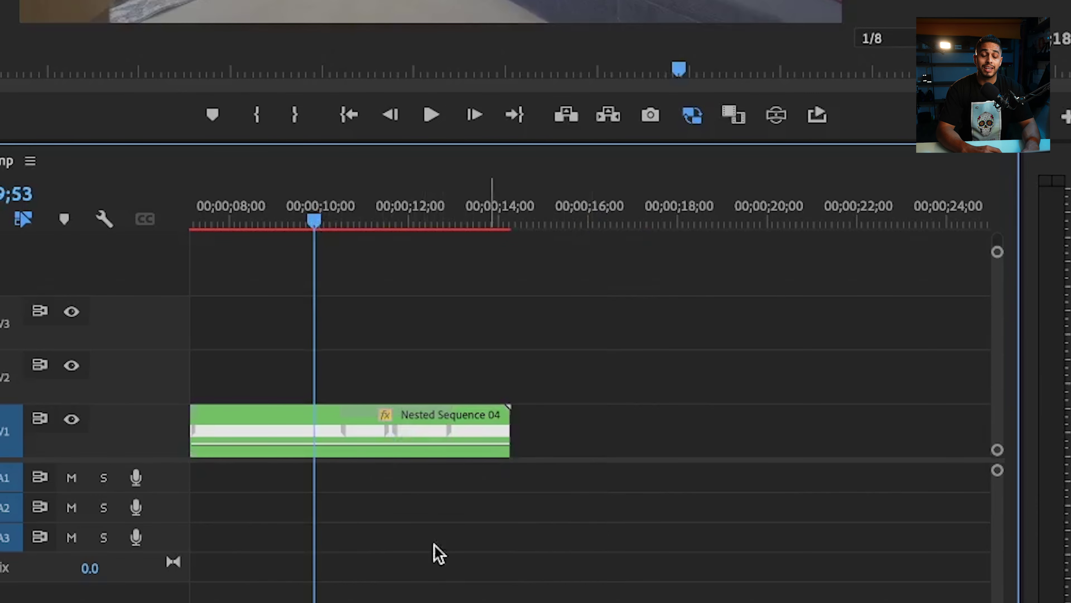
pyautogui.press('-')
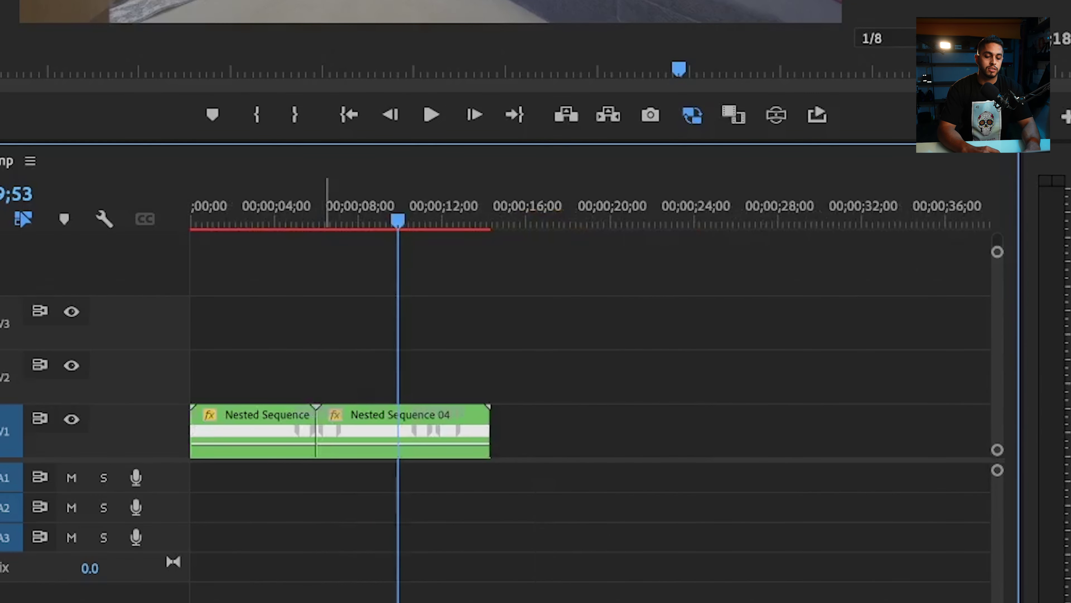